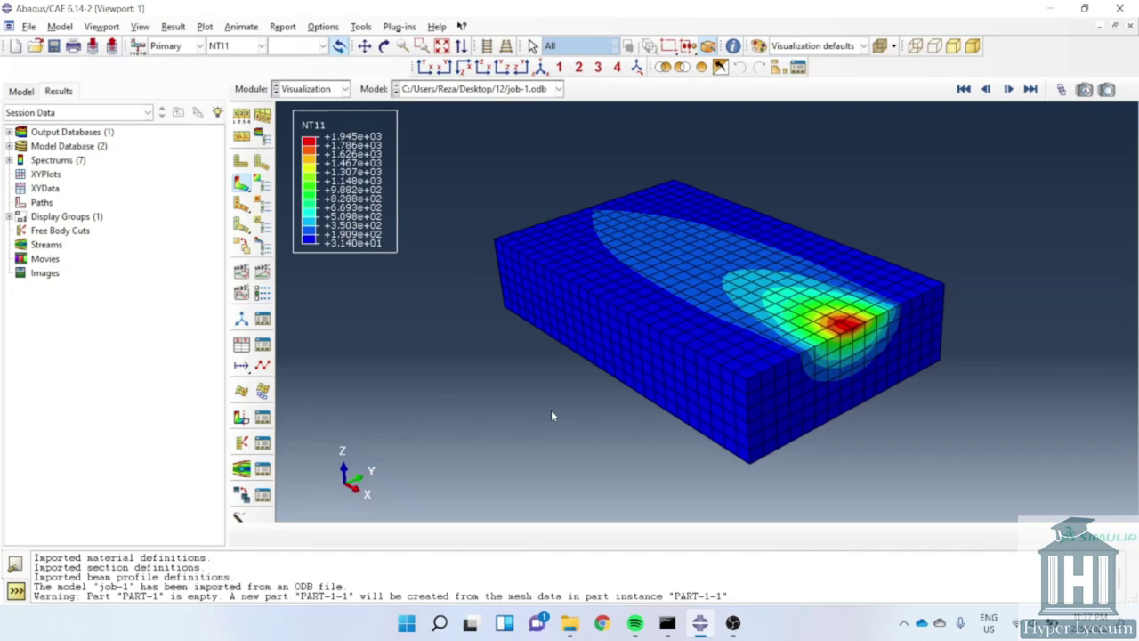
# - Replay the NT11 temperature contour animation from its first frame
pyautogui.click(262, 271)
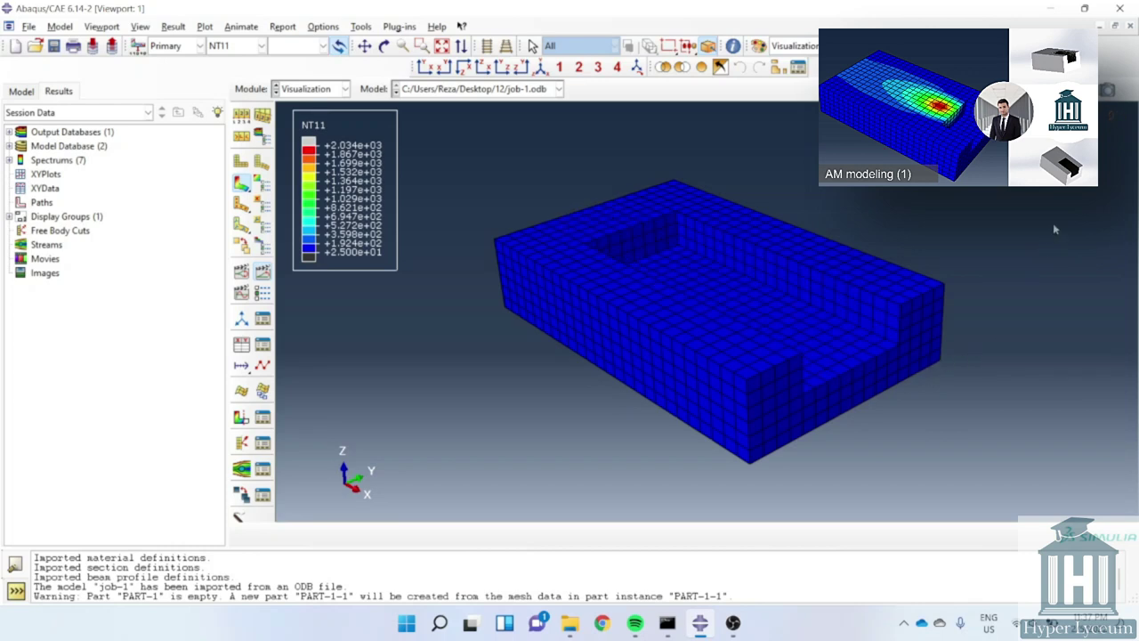
# - Pause the animation and slide the Active Frame through to the last welding frame
pyautogui.click(1061, 89)
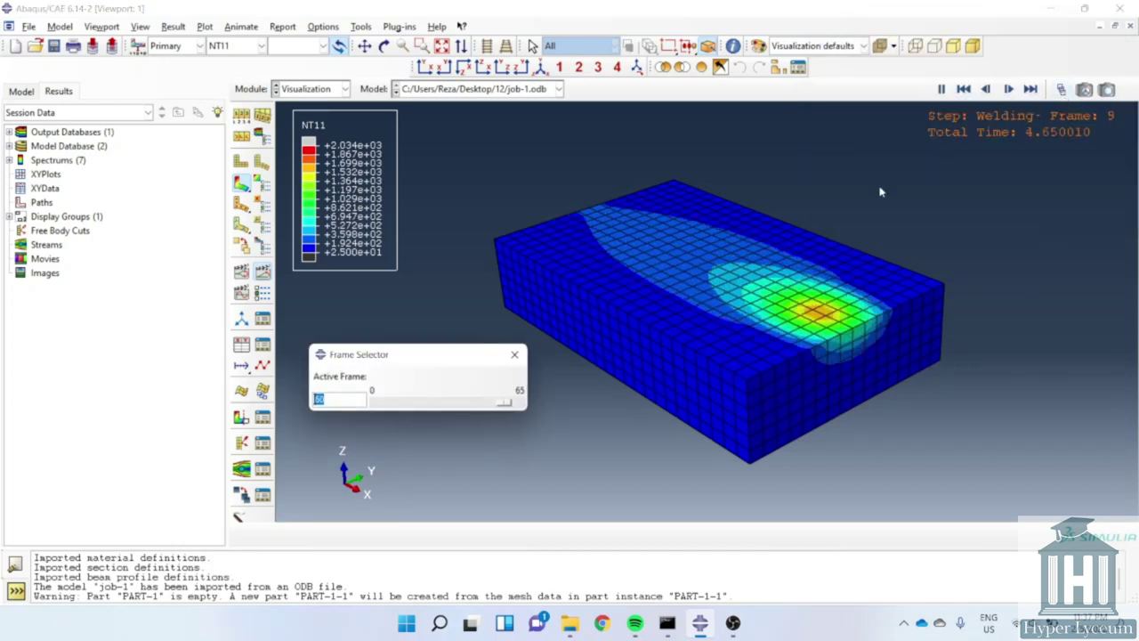
pyautogui.moveTo(394, 402); pyautogui.dragTo(471, 410)
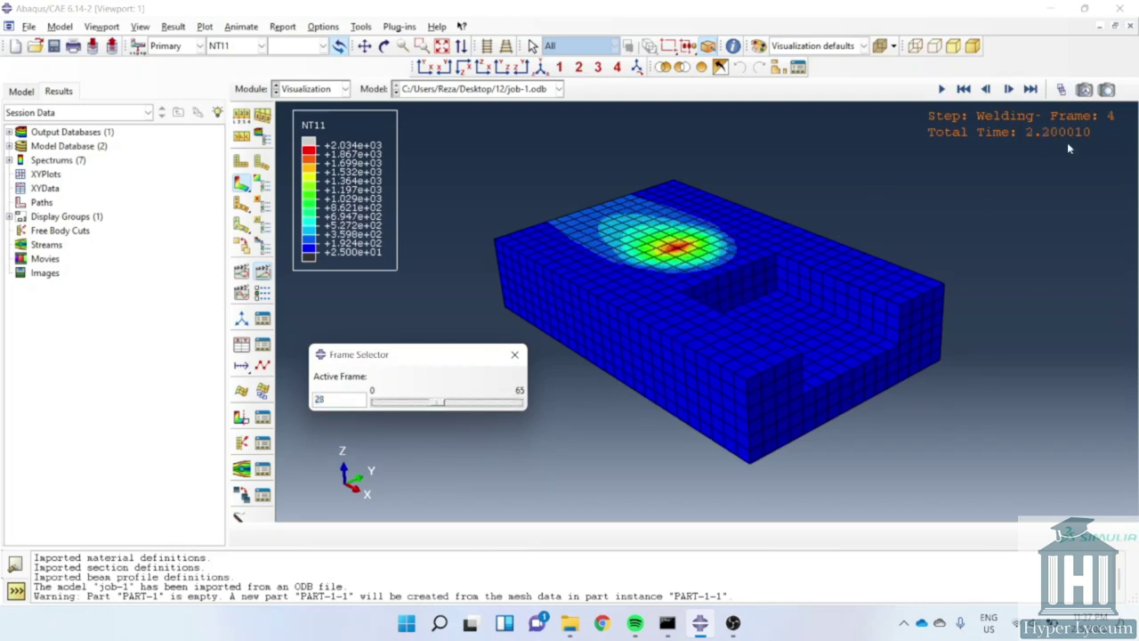
pyautogui.moveTo(438, 401); pyautogui.dragTo(516, 412)
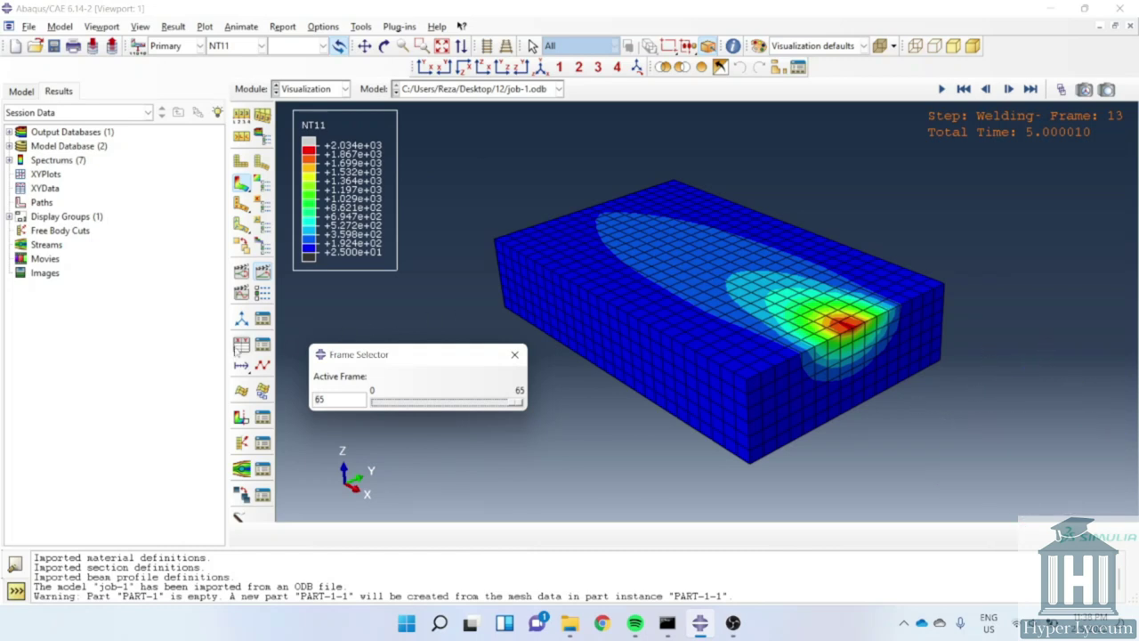
# - Create XY data from ODB field output using NT11 at the Unique Nodal position
pyautogui.click(237, 347)
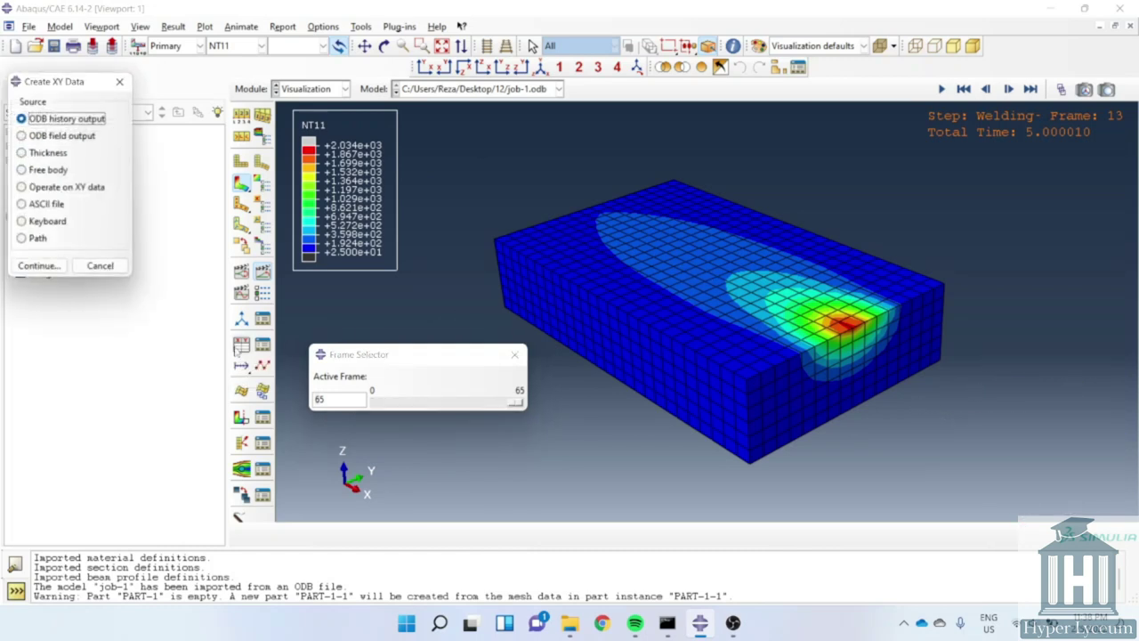
pyautogui.click(49, 137)
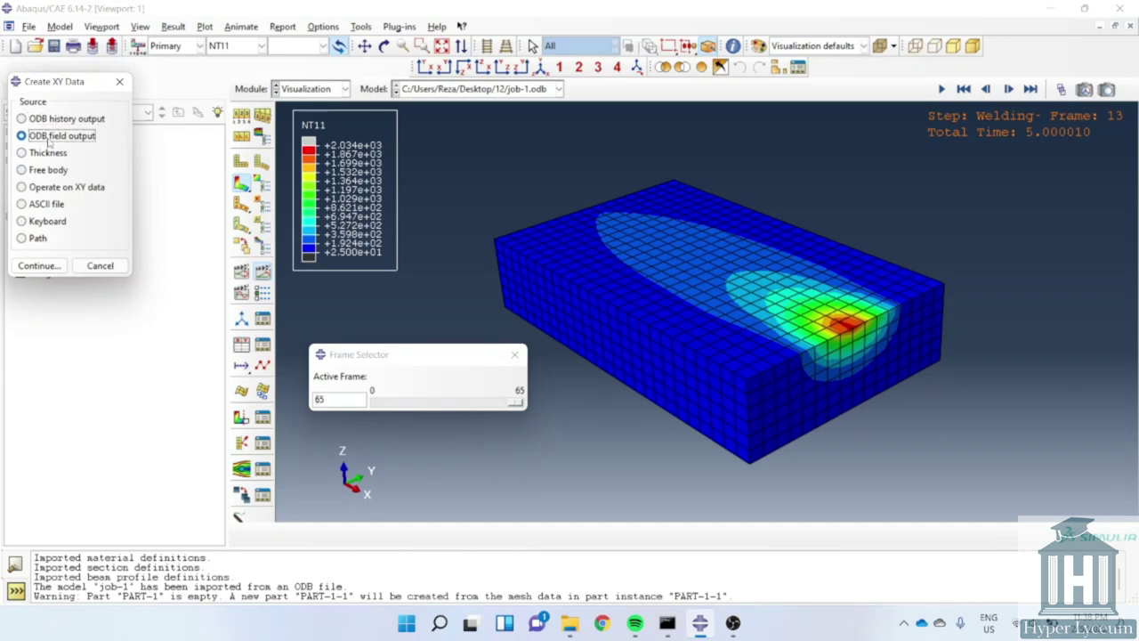
pyautogui.click(45, 266)
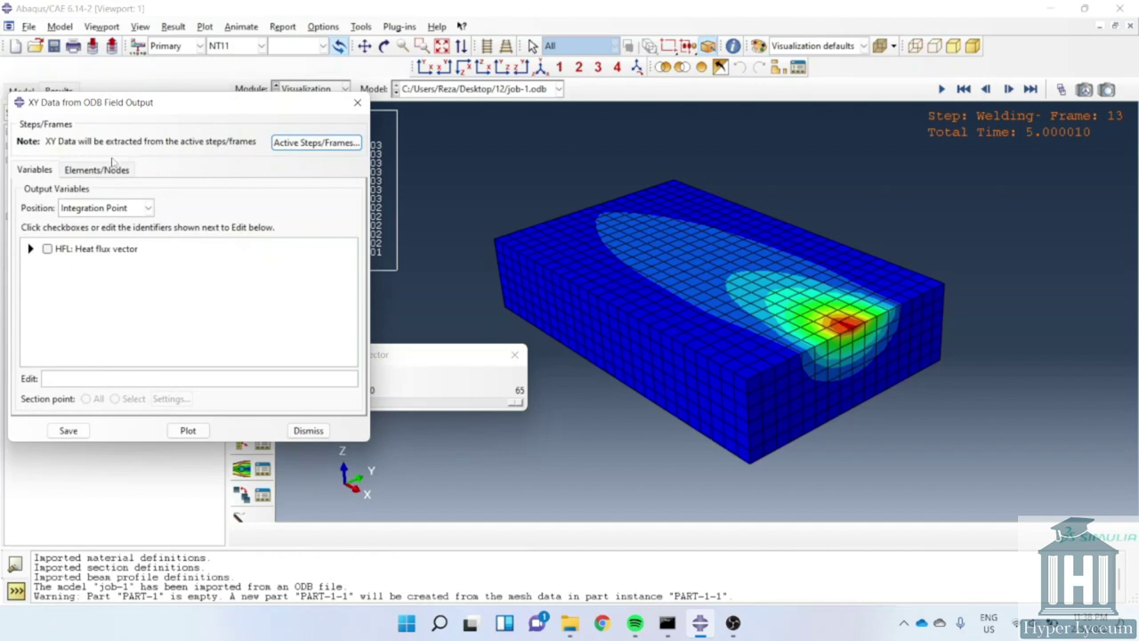
pyautogui.click(95, 206)
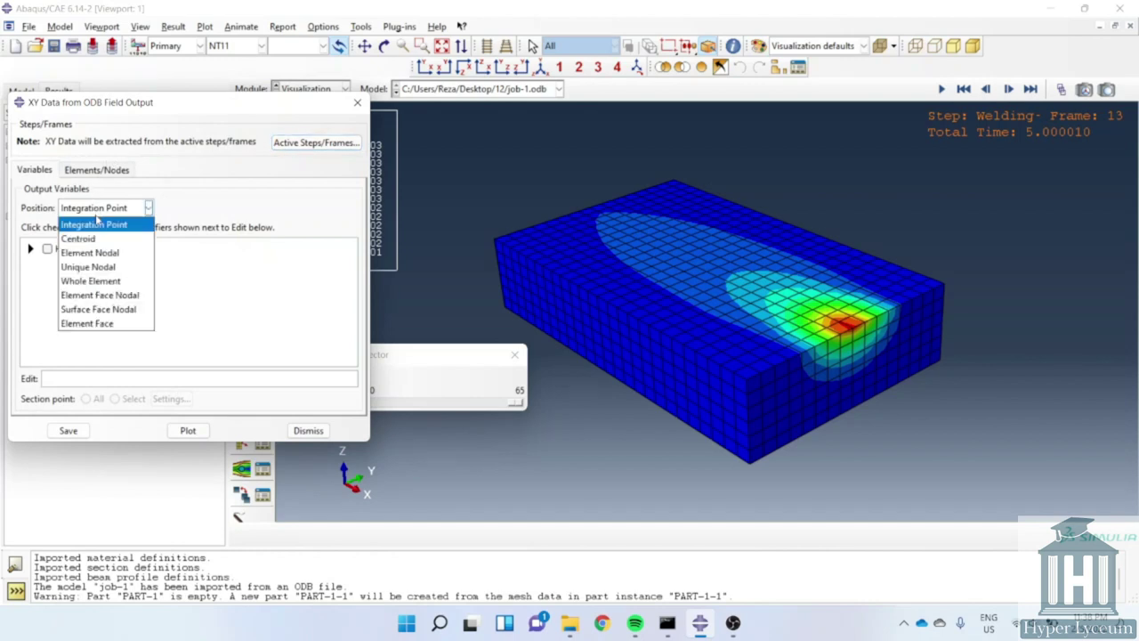
pyautogui.click(100, 267)
pyautogui.click(47, 265)
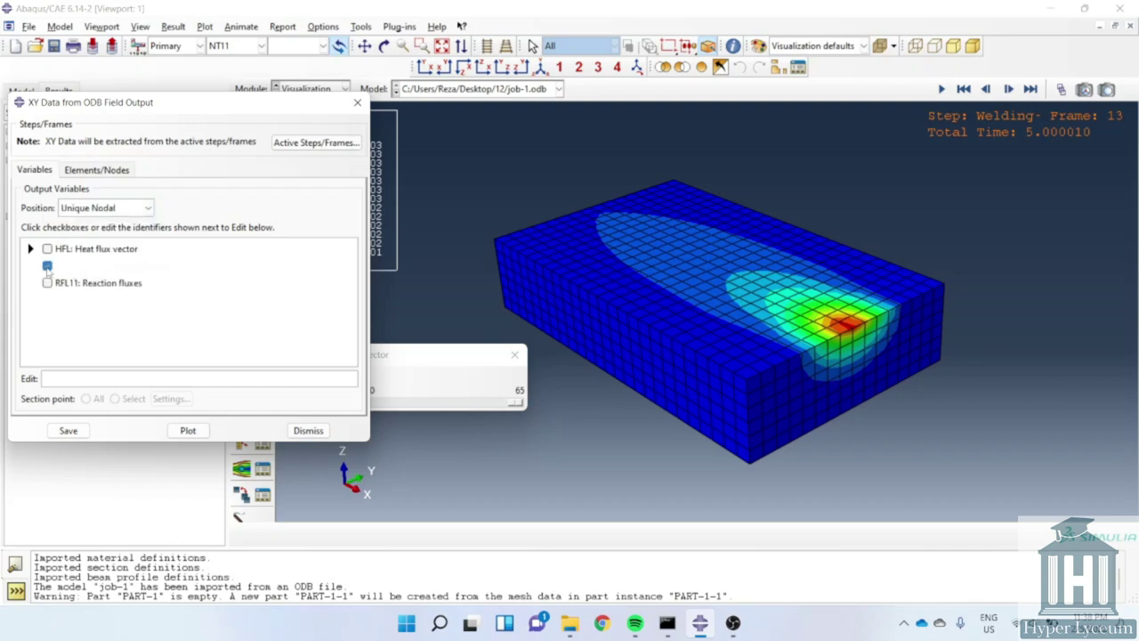
pyautogui.click(100, 176)
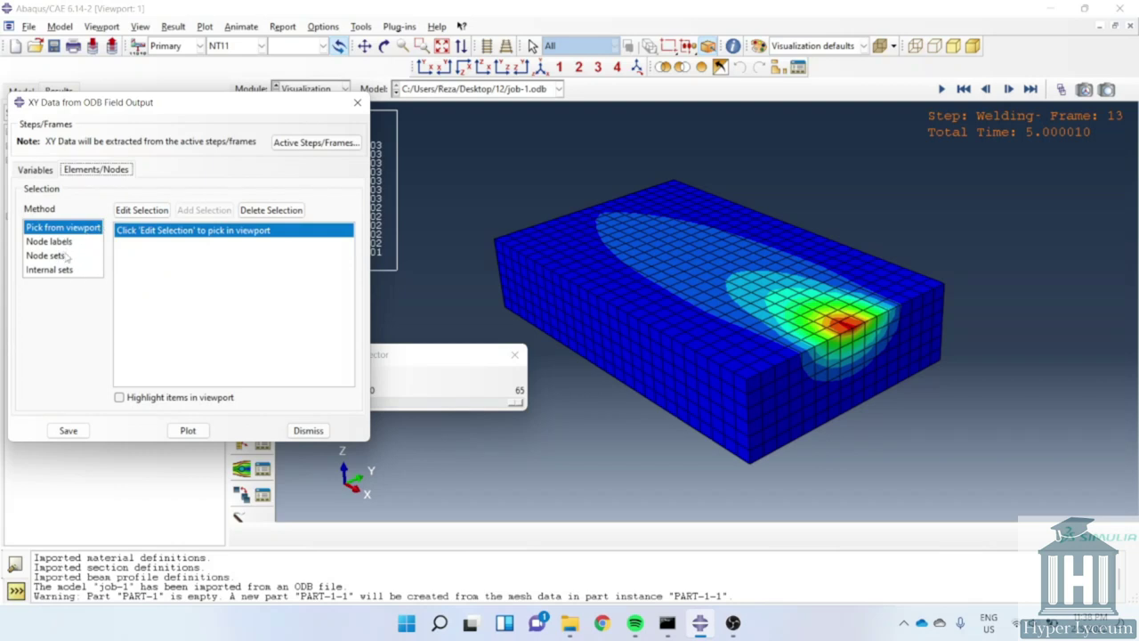
# - Pick node 1251 on the block's top surface along the weld track for extraction
pyautogui.click(62, 246)
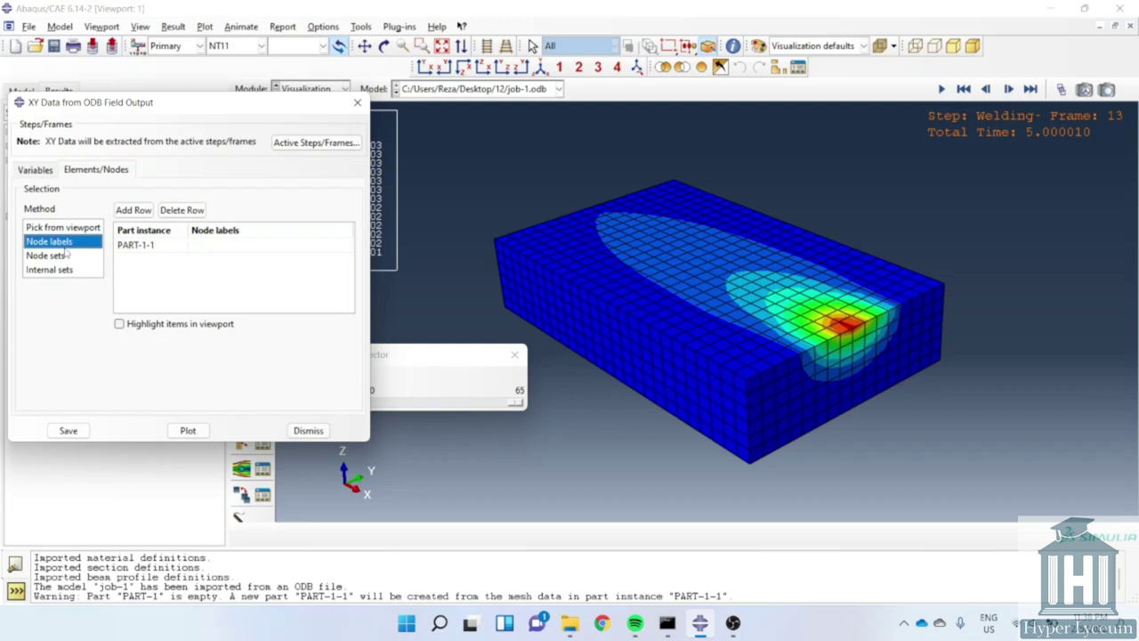
pyautogui.click(60, 257)
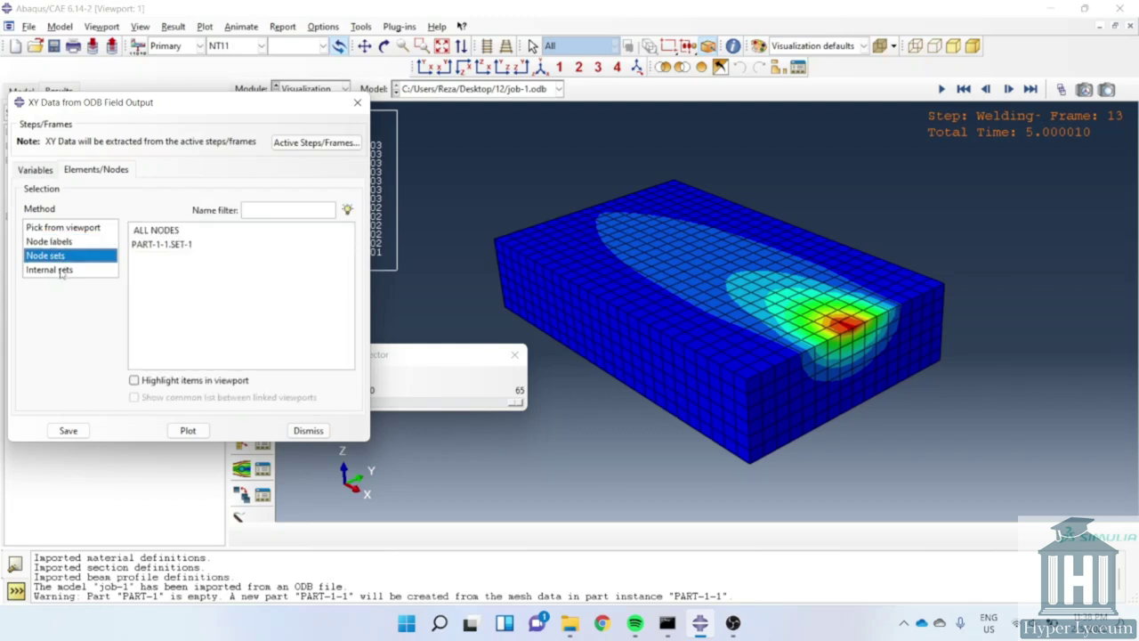
pyautogui.click(60, 272)
pyautogui.click(64, 229)
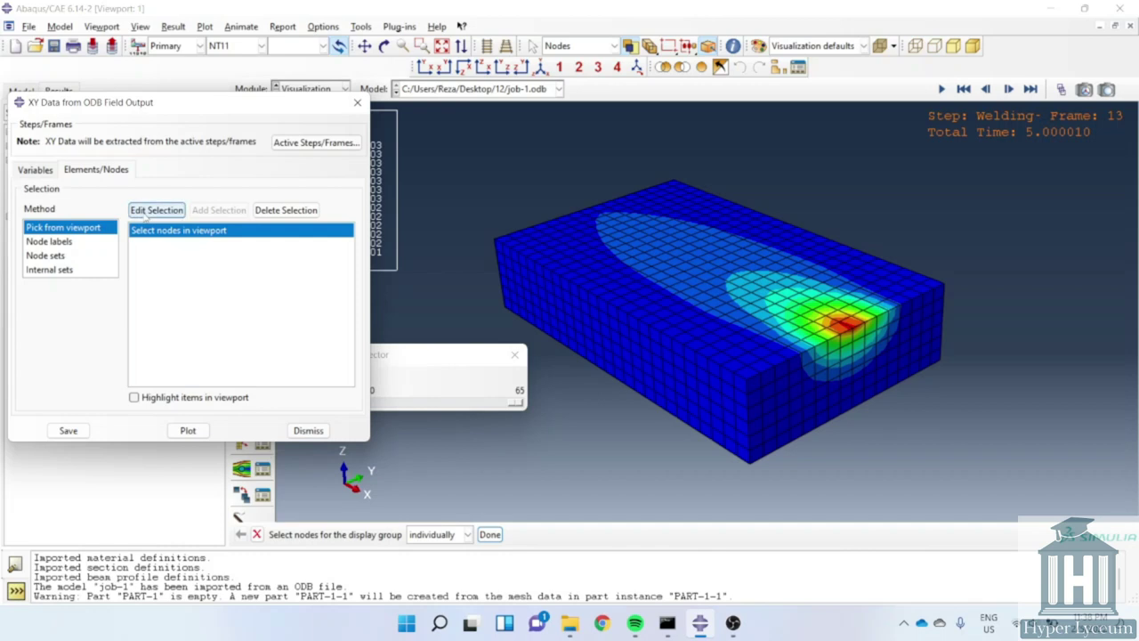
pyautogui.scroll(2, 707, 261)
pyautogui.click(707, 260)
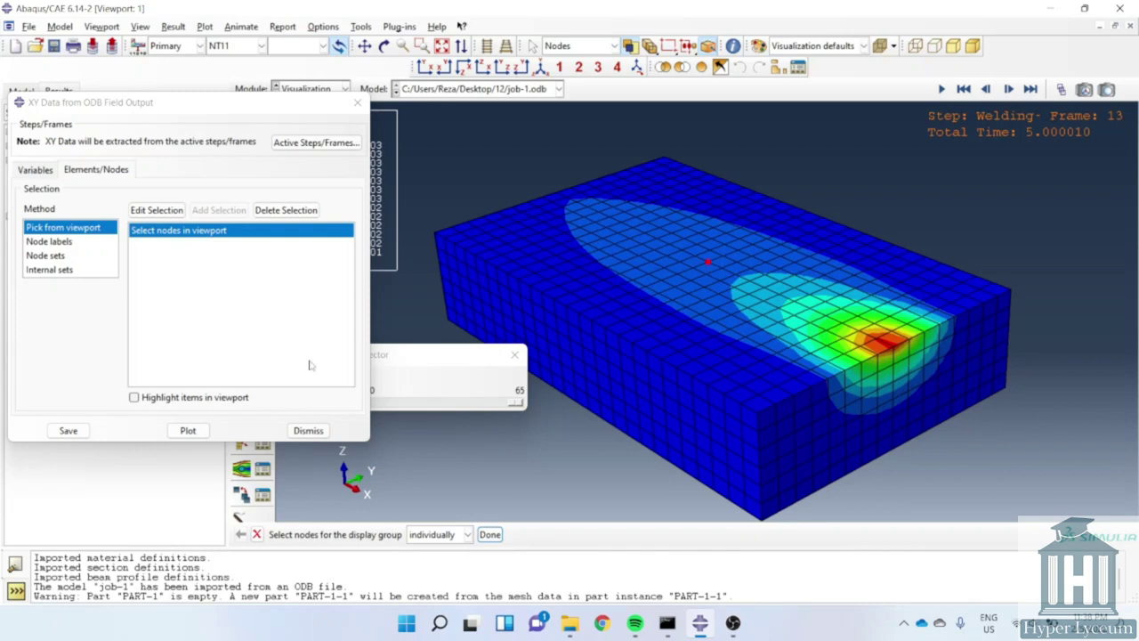
pyautogui.click(489, 535)
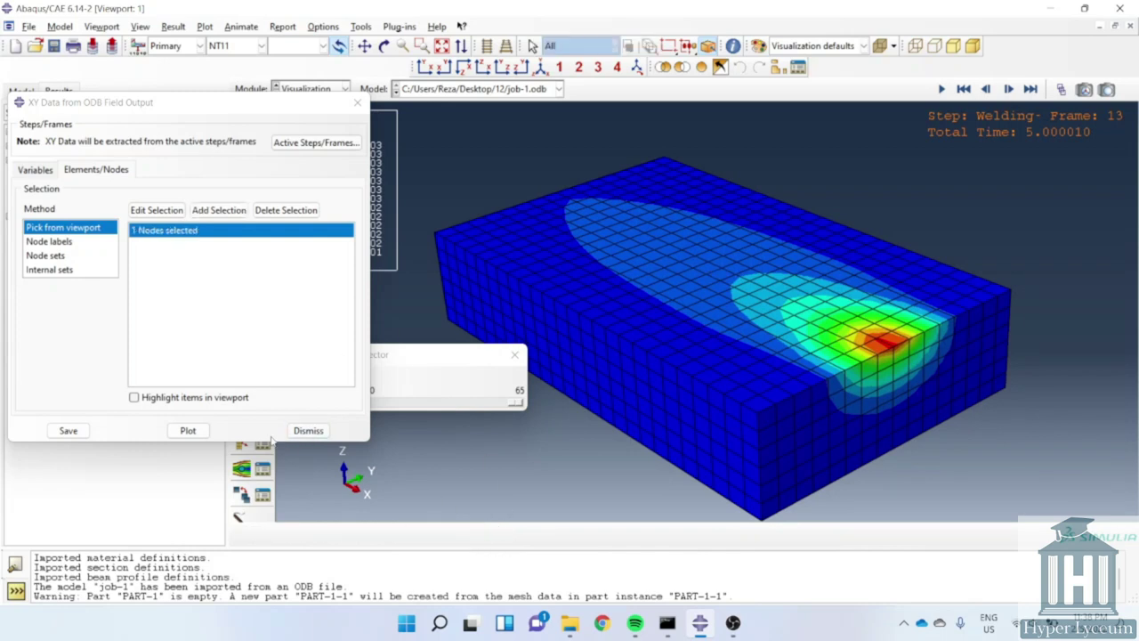
# - Plot node 1251's NT11 temperature against time
pyautogui.click(188, 431)
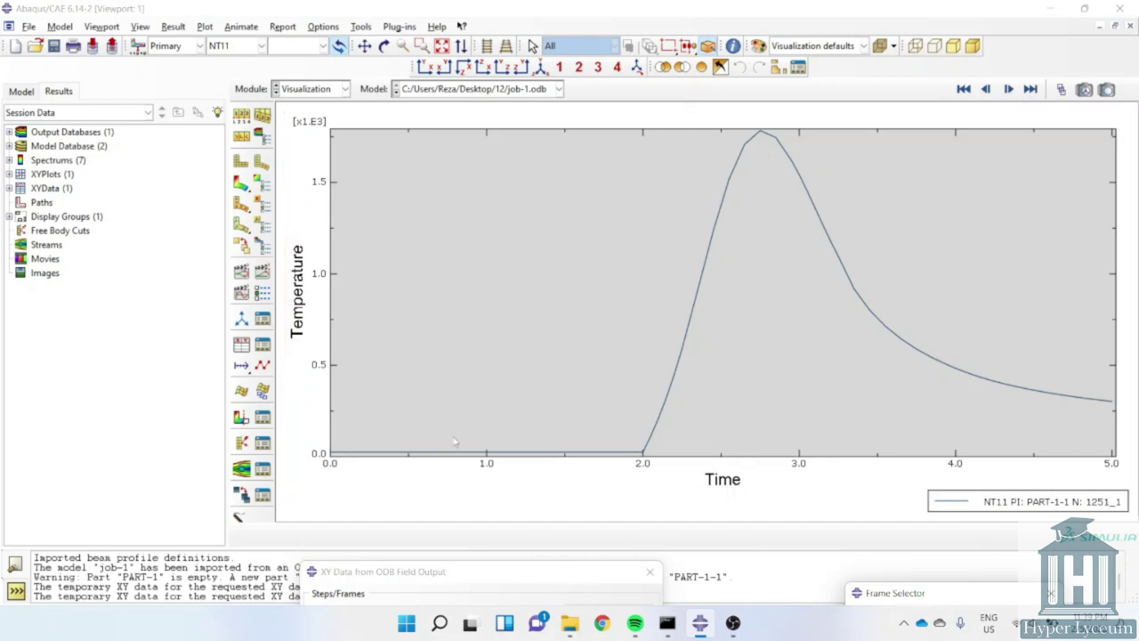
# - Show the Plug-ins Tools list, including Excel Utilities
pyautogui.click(393, 28)
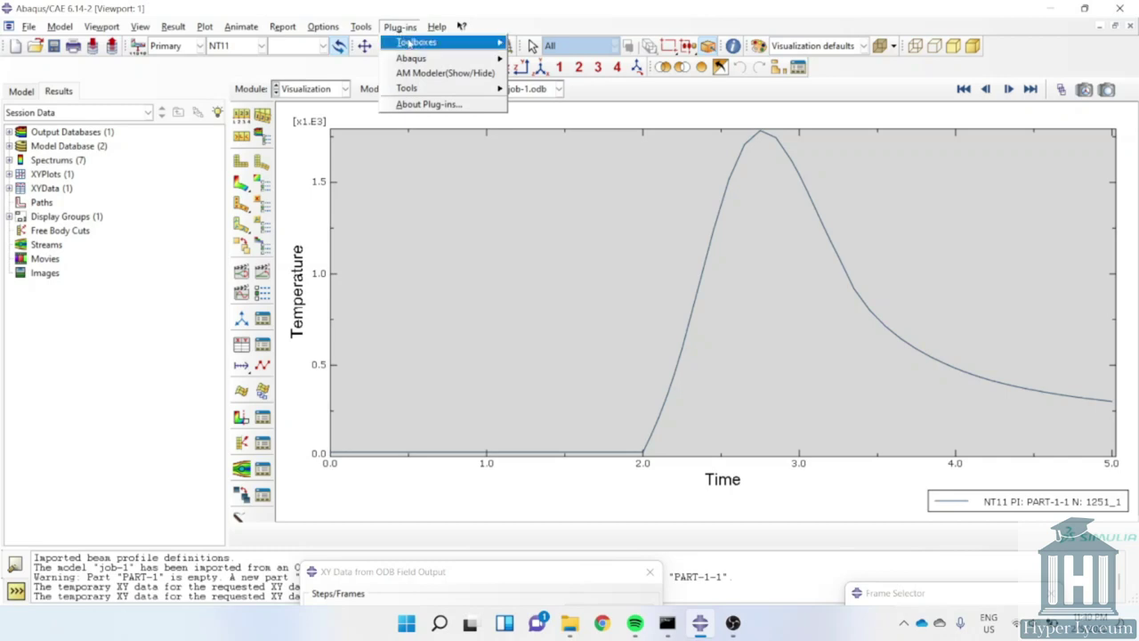
pyautogui.moveTo(406, 88)
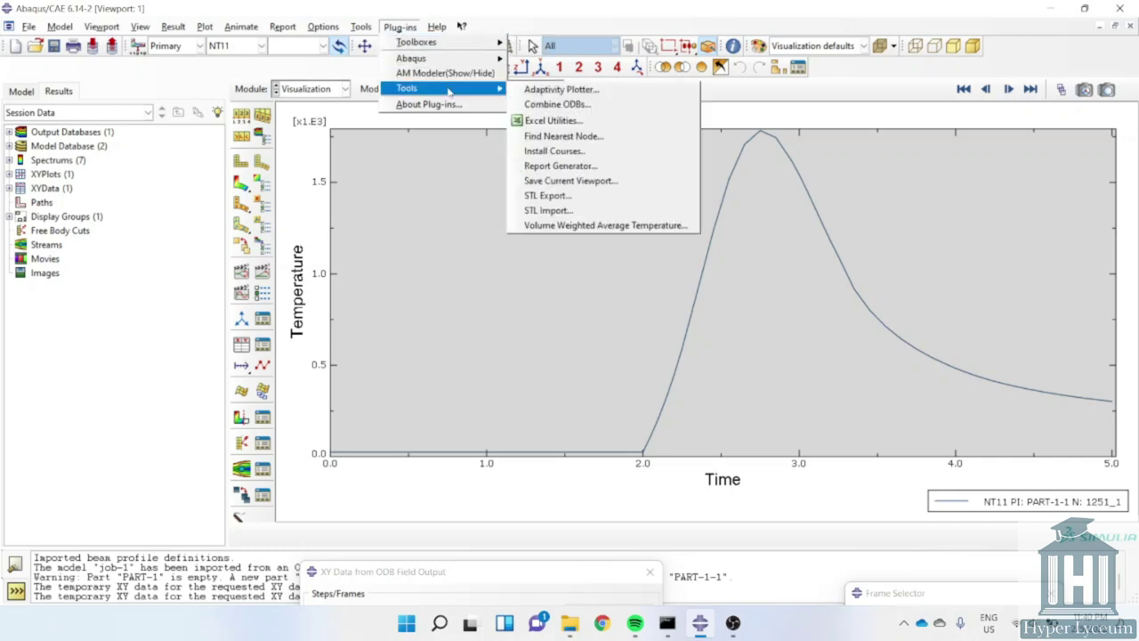
# - Cancel Excel Utilities, then view node 1251's time–temperature table from the XY Data Manager
pyautogui.click(547, 120)
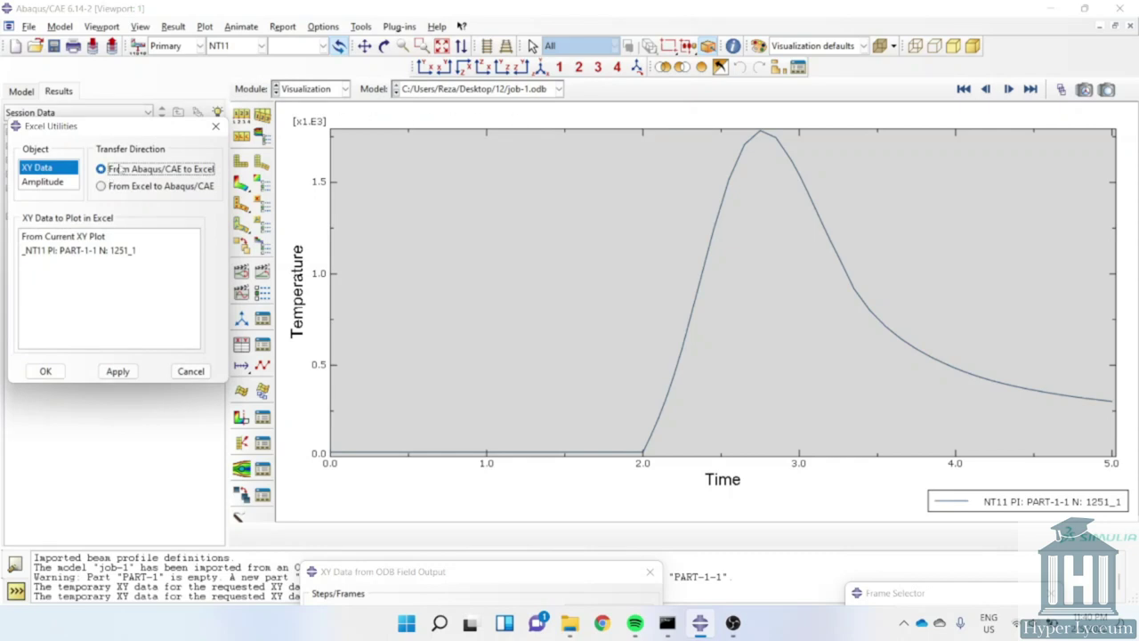
pyautogui.click(189, 373)
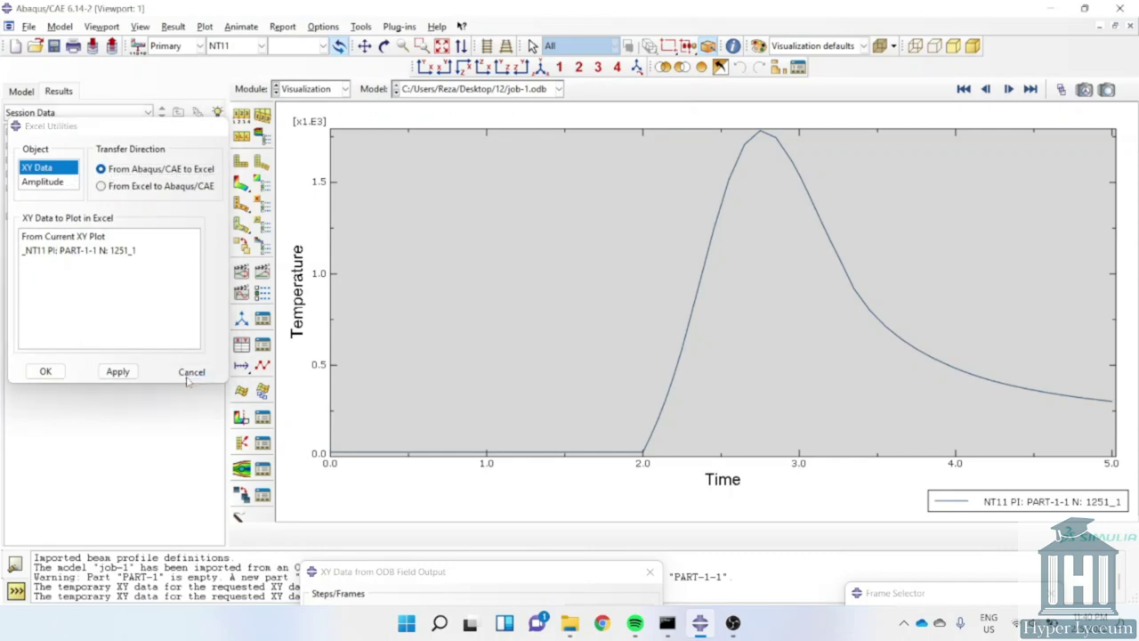
pyautogui.click(264, 347)
pyautogui.doubleClick(148, 231)
pyautogui.moveTo(148, 234); pyautogui.dragTo(165, 350)
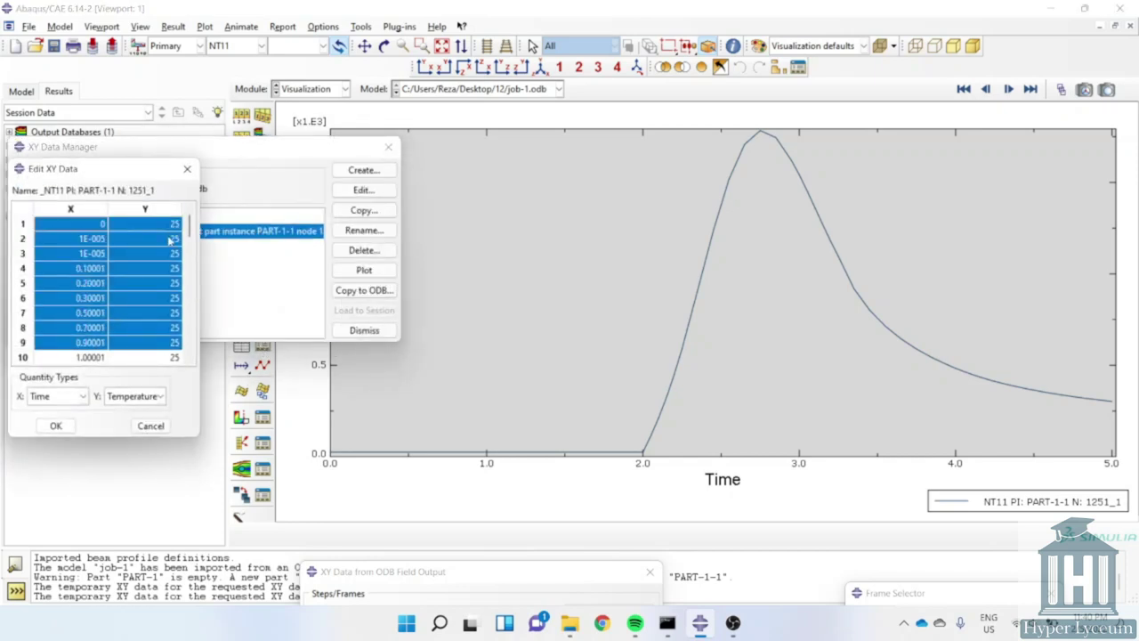
pyautogui.moveTo(282, 153)
pyautogui.mouseDown()
pyautogui.moveTo(534, 478)
pyautogui.moveTo(568, 540)
pyautogui.mouseUp()
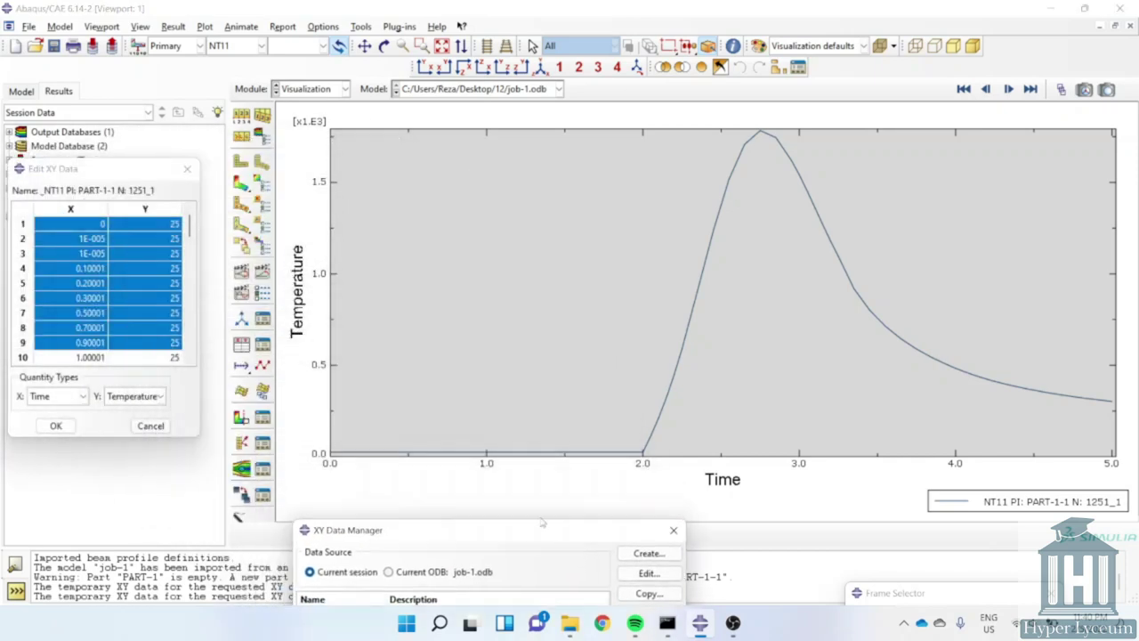
pyautogui.click(96, 226)
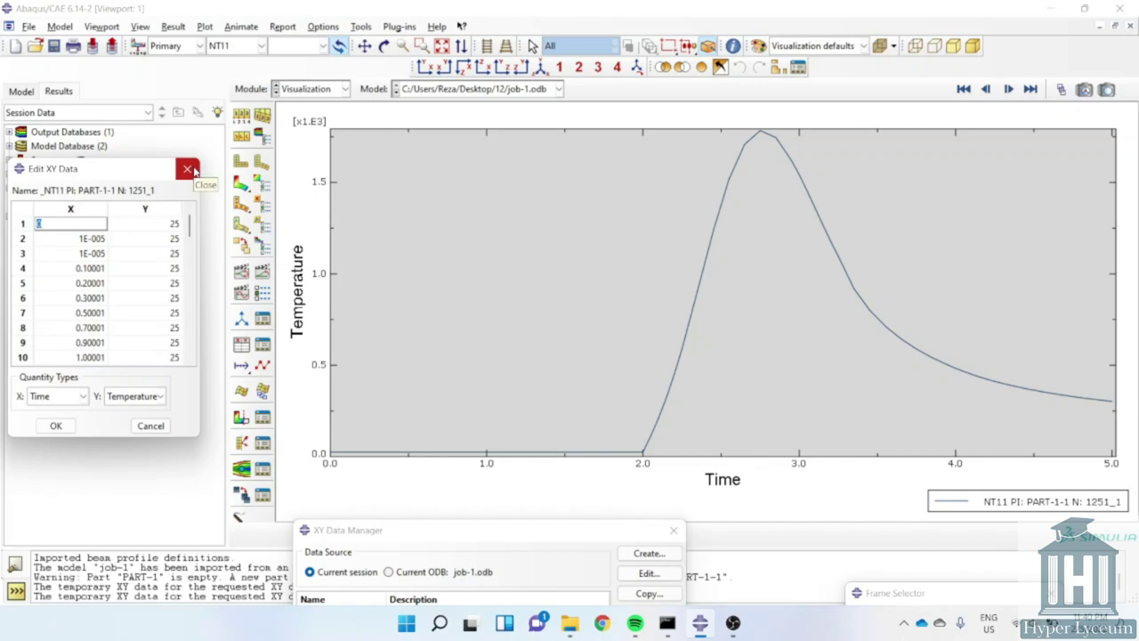
# - Close the values table and start a new node-list path from the Paths tree
pyautogui.click(188, 169)
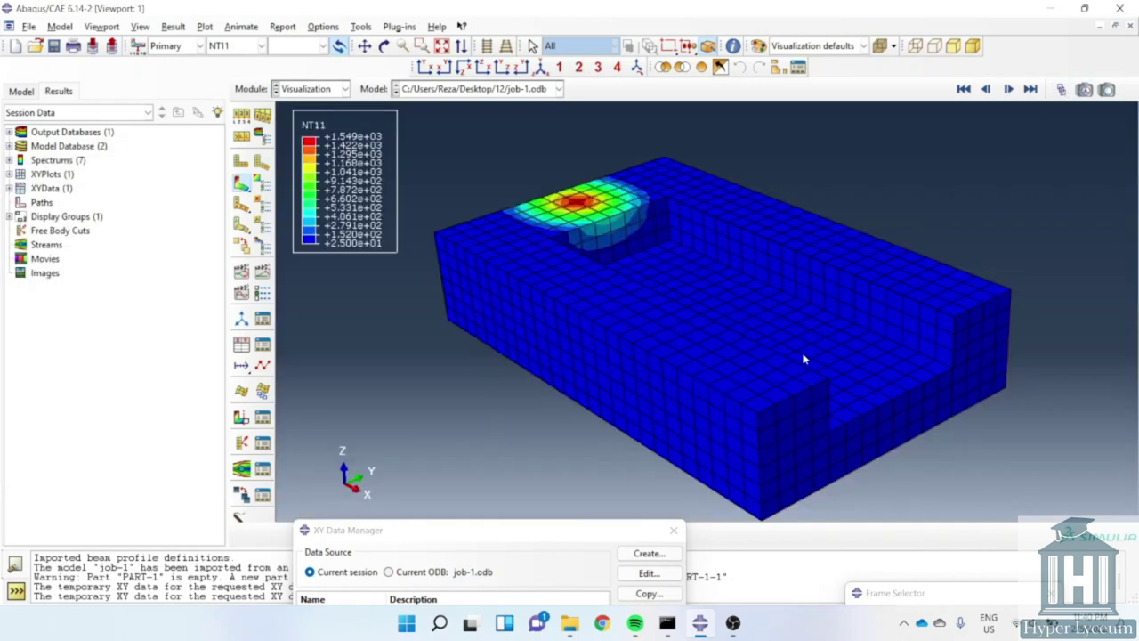
pyautogui.click(852, 602)
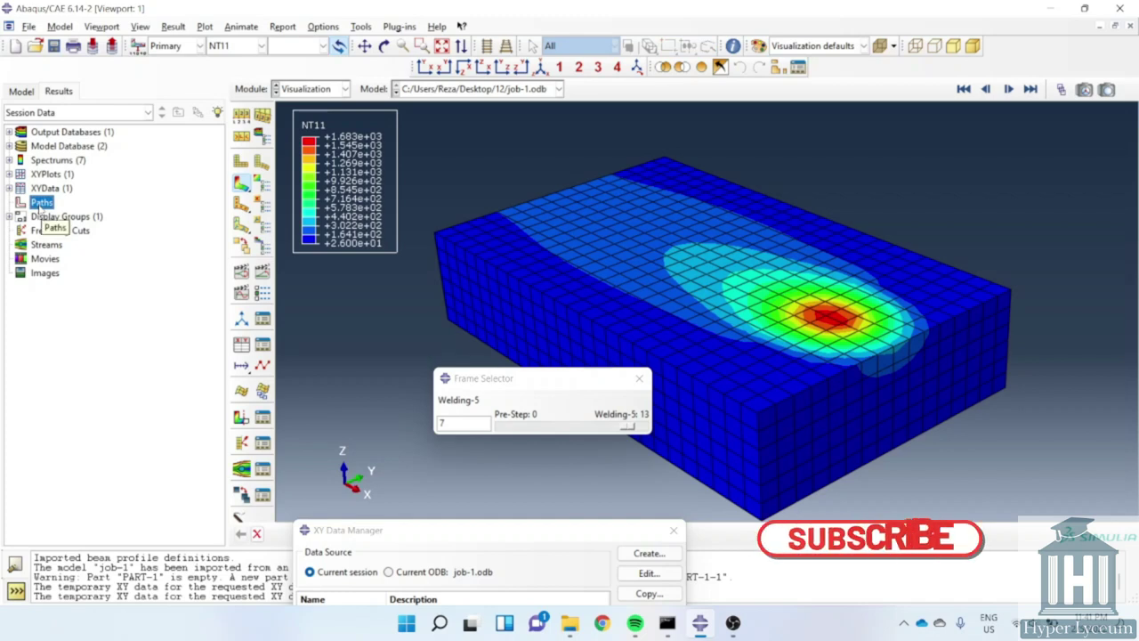
pyautogui.doubleClick(40, 210)
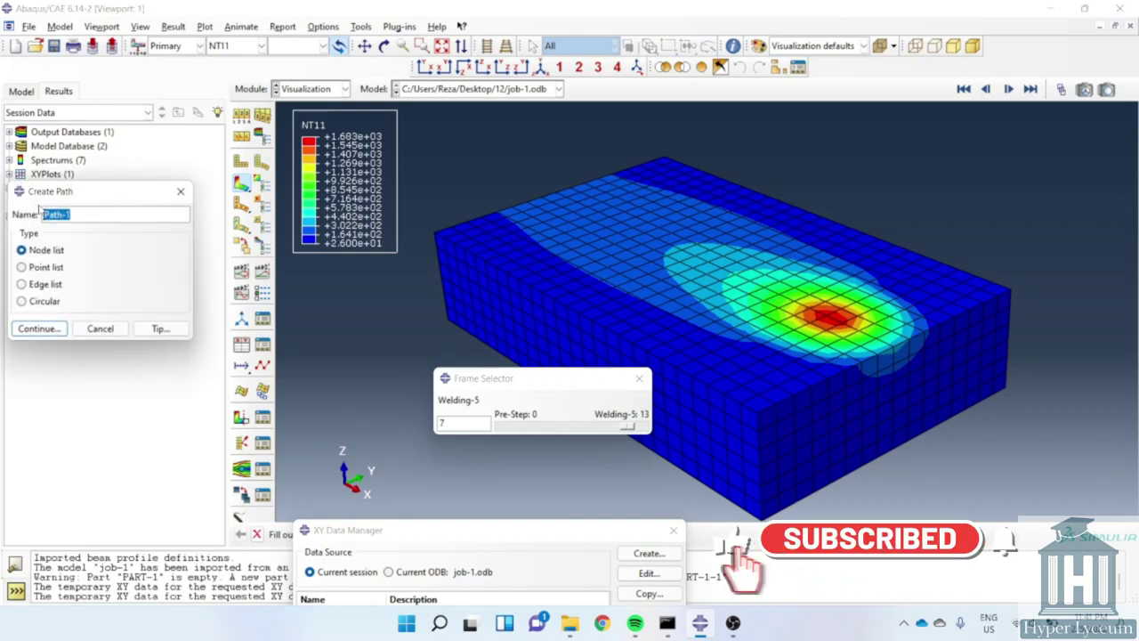
pyautogui.click(40, 328)
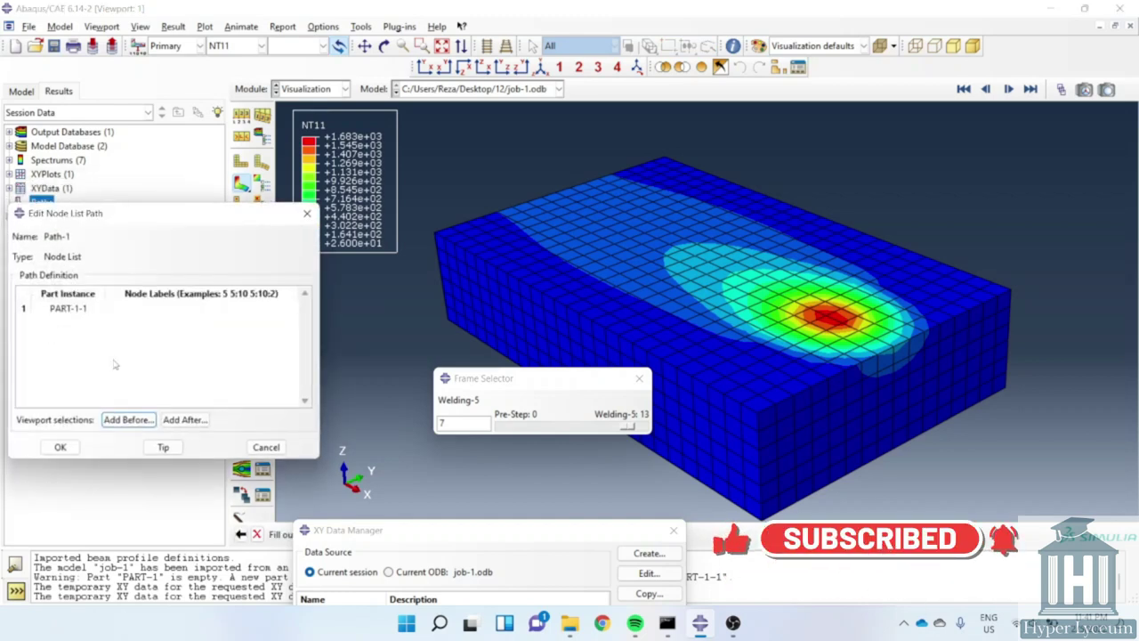
pyautogui.click(127, 419)
# - Pick path nodes across the top surface through the hot spot, including nodes 1181 and 1174
pyautogui.scroll(-2, 561, 196)
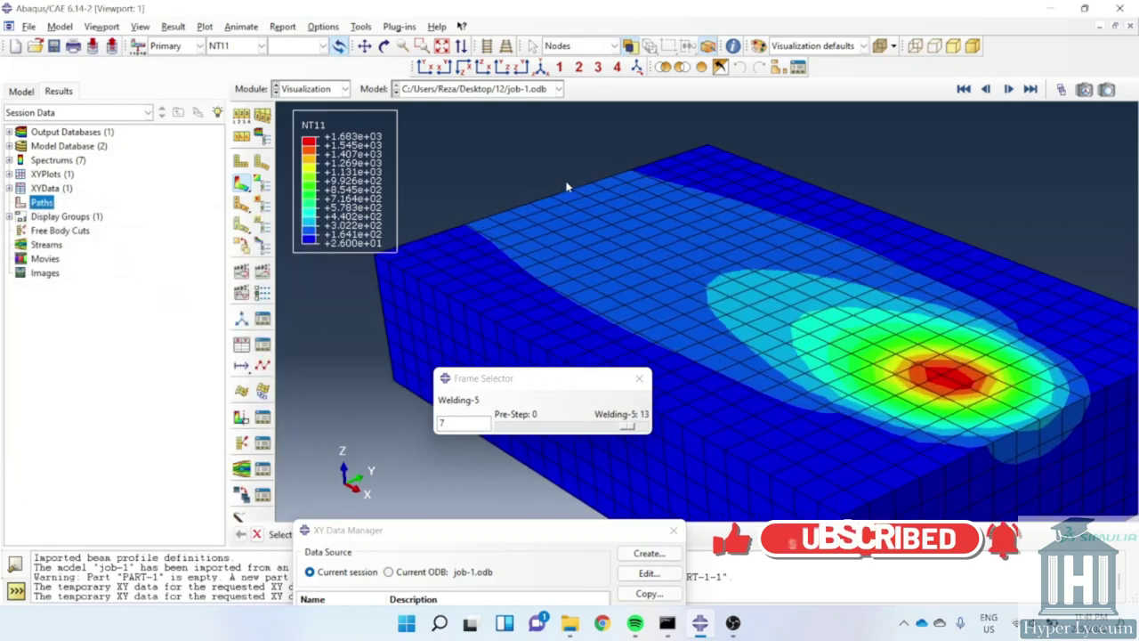
pyautogui.scroll(-2, 565, 186)
pyautogui.scroll(-1, 567, 188)
pyautogui.scroll(2, 792, 330)
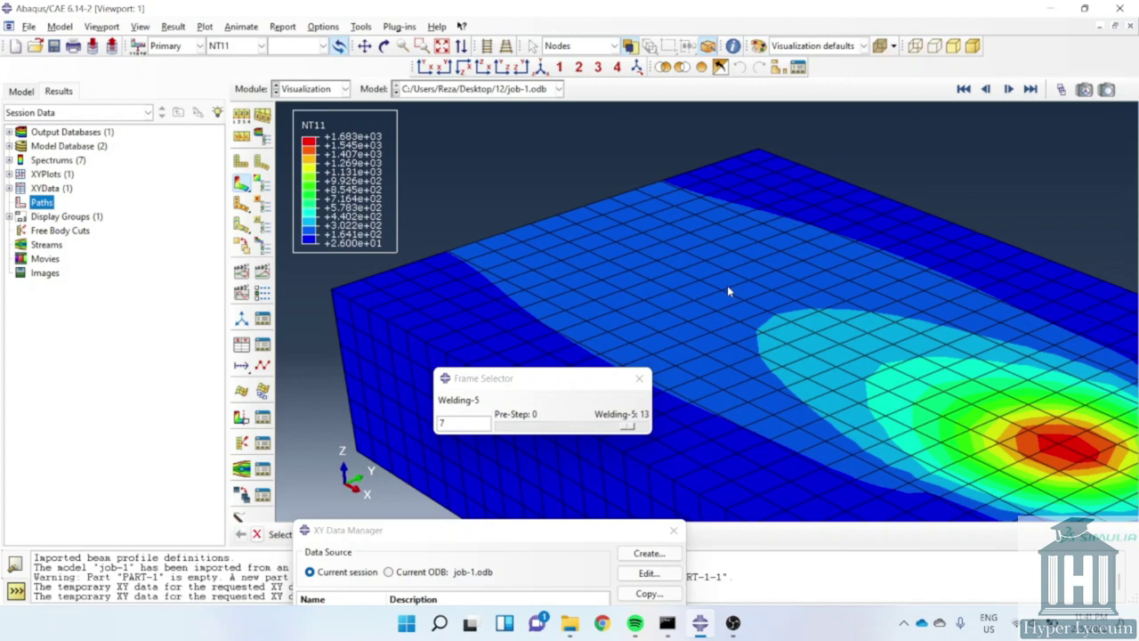
pyautogui.click(576, 225)
pyautogui.click(636, 254)
pyautogui.scroll(-2, 584, 219)
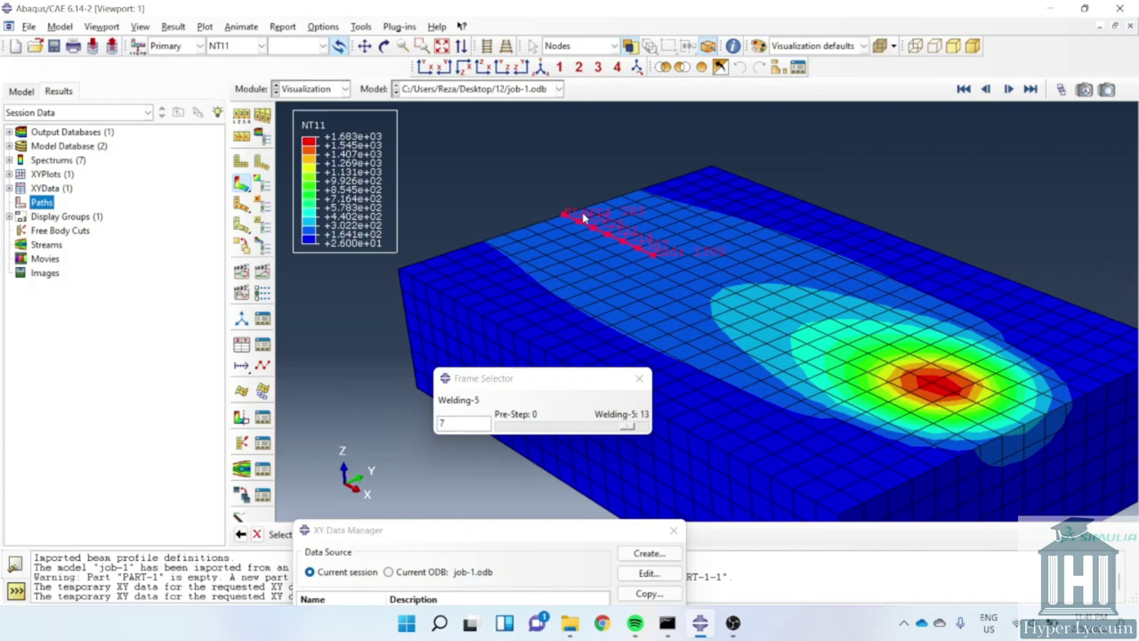
pyautogui.scroll(-1, 583, 216)
pyautogui.scroll(-1, 583, 216)
pyautogui.scroll(-1, 582, 216)
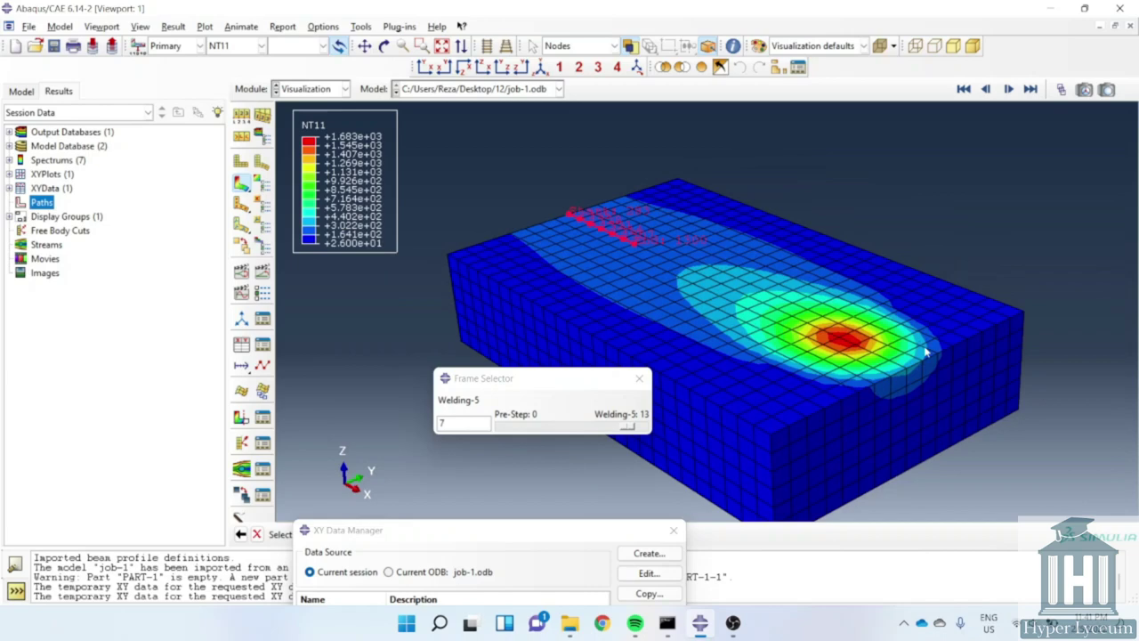
pyautogui.scroll(2, 932, 356)
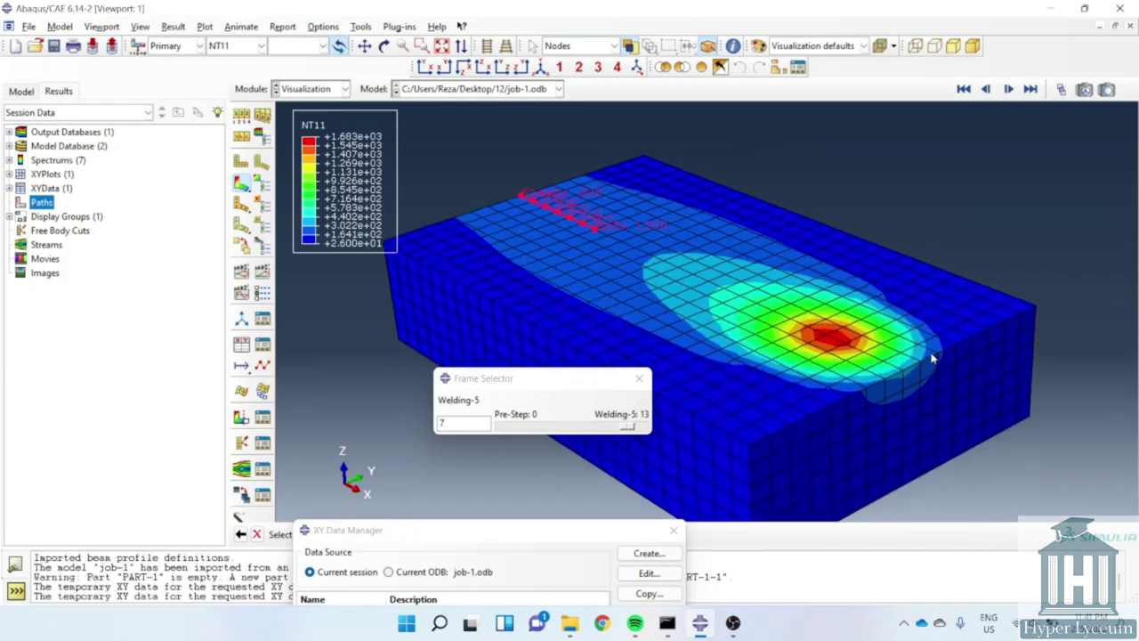
pyautogui.scroll(1, 932, 356)
pyautogui.scroll(1, 908, 354)
pyautogui.scroll(1, 881, 352)
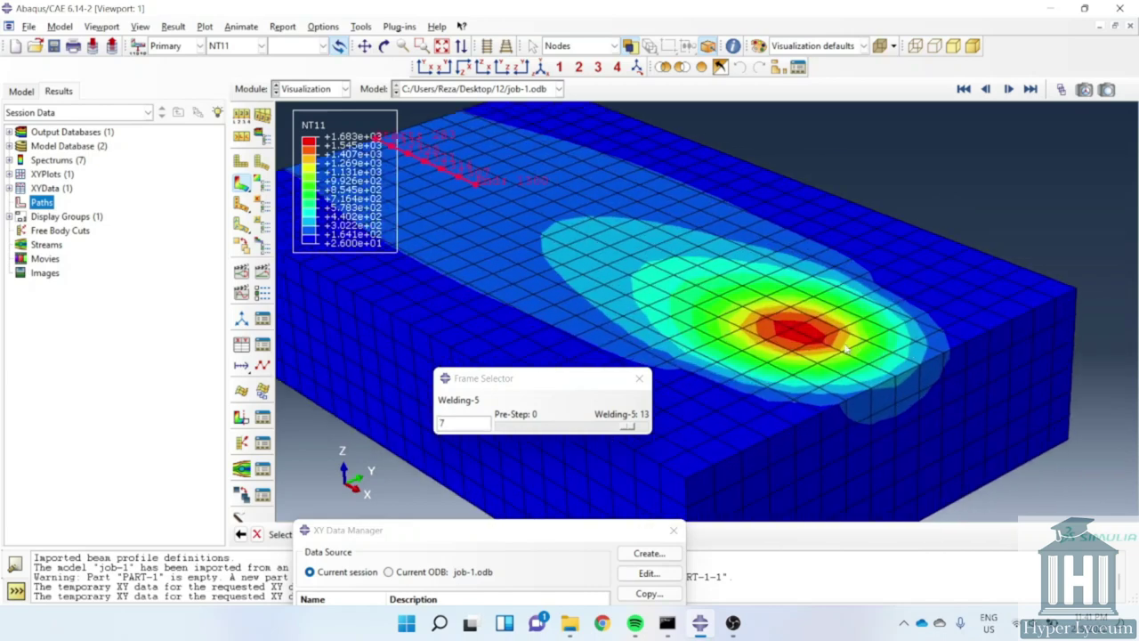
pyautogui.scroll(1, 845, 349)
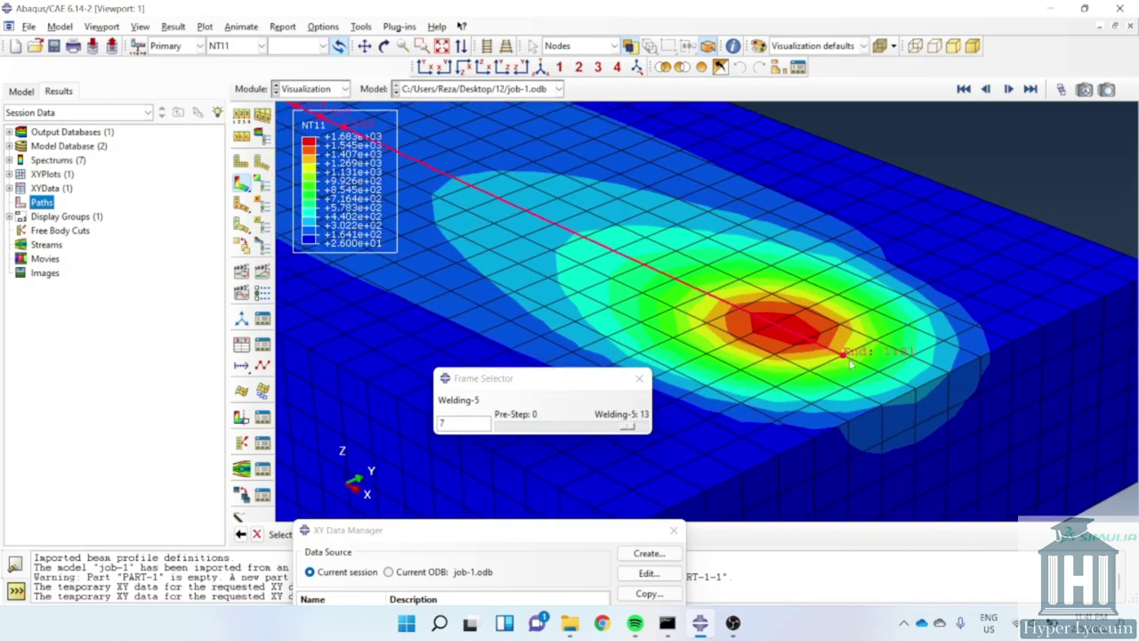
# - End the path at node 267 and finish picking nodes
pyautogui.click(916, 388)
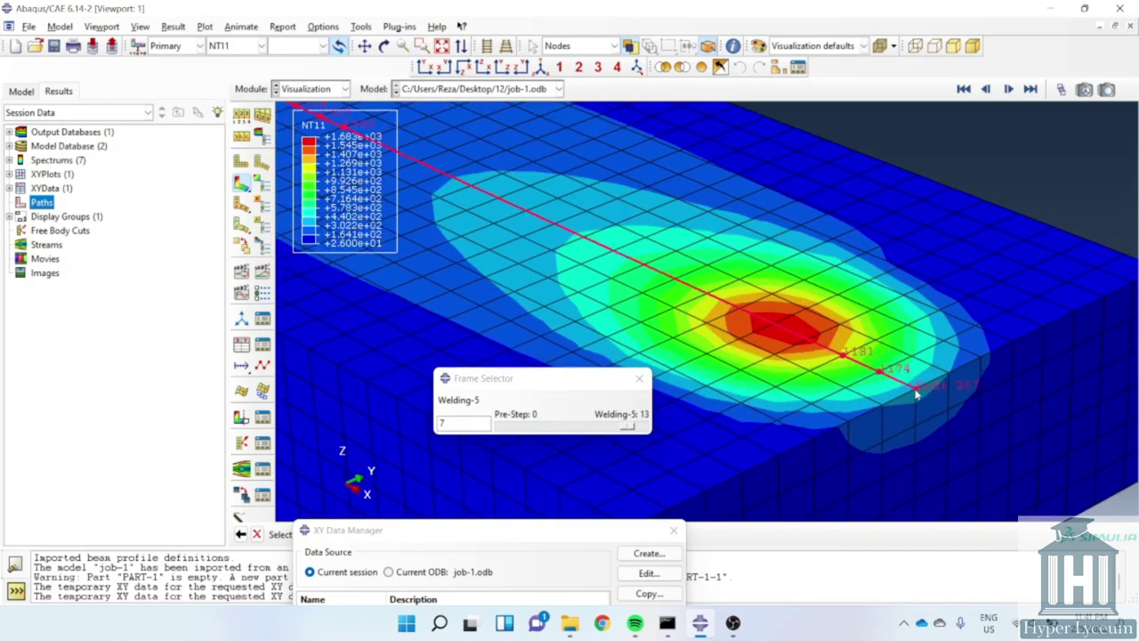
pyautogui.middleClick(875, 349)
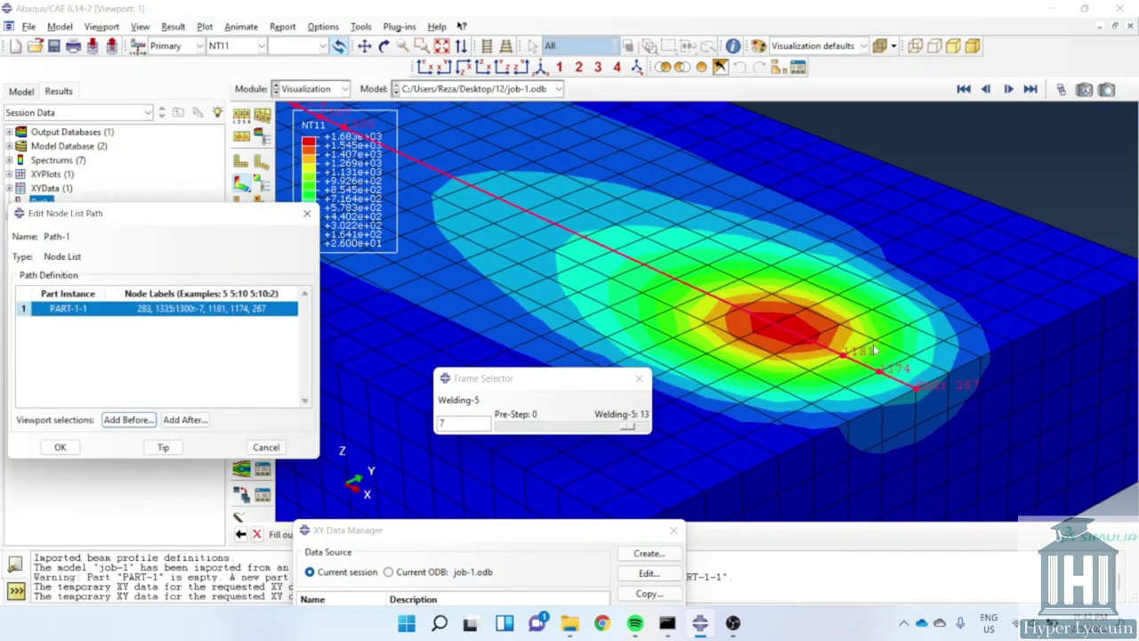
pyautogui.moveTo(246, 223); pyautogui.dragTo(501, 132)
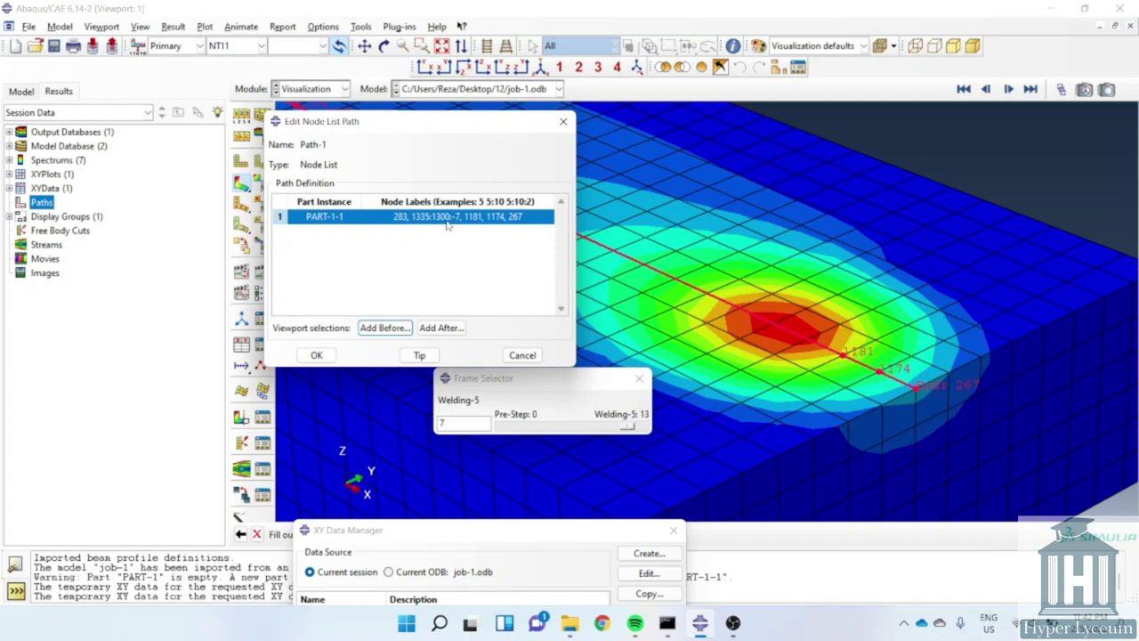
pyautogui.scroll(-1, 774, 273)
pyautogui.scroll(-2, 774, 273)
pyautogui.scroll(-2, 805, 278)
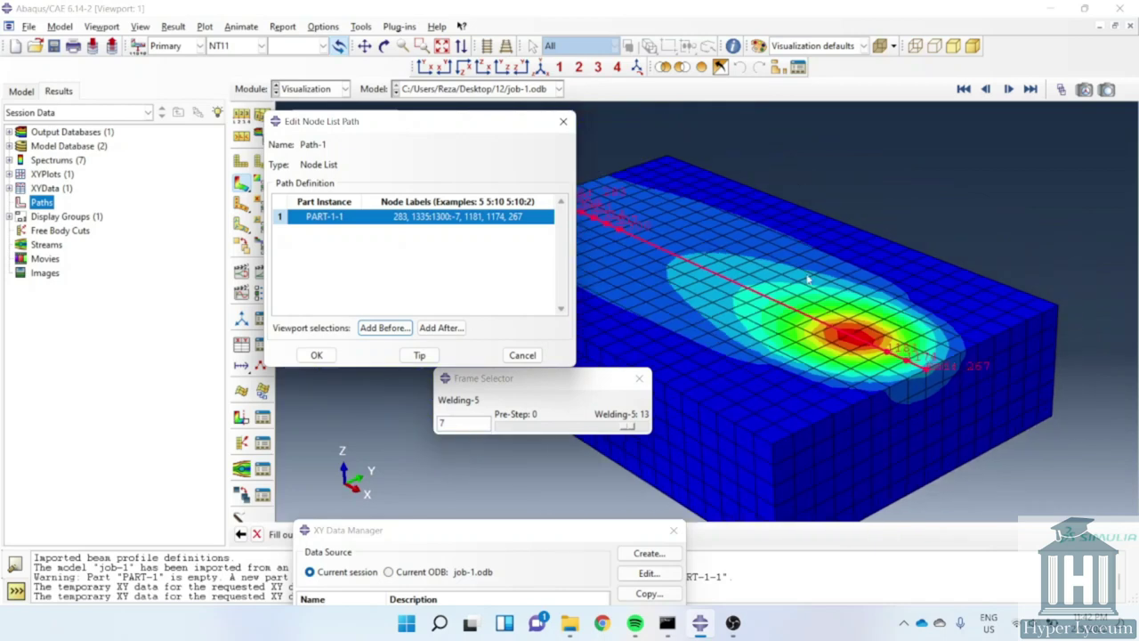
pyautogui.scroll(1, 616, 229)
pyautogui.scroll(2, 617, 228)
pyautogui.scroll(1, 617, 229)
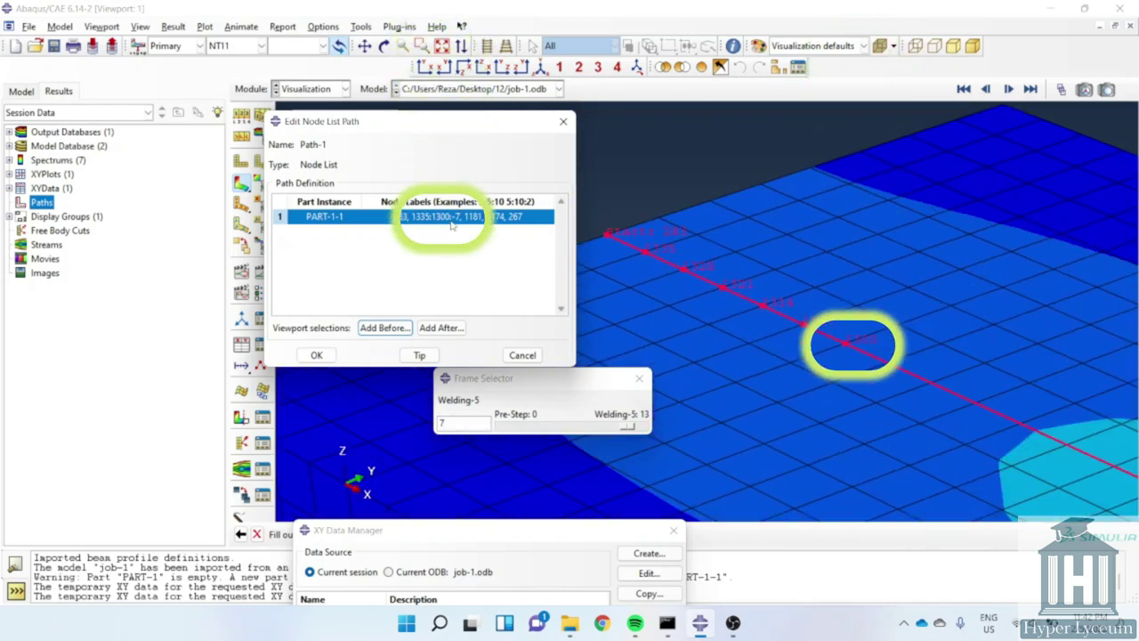
# - Correct Path-1's node labels to 283, 1335:1181:-7, 1174, 267 and save it
pyautogui.doubleClick(442, 221)
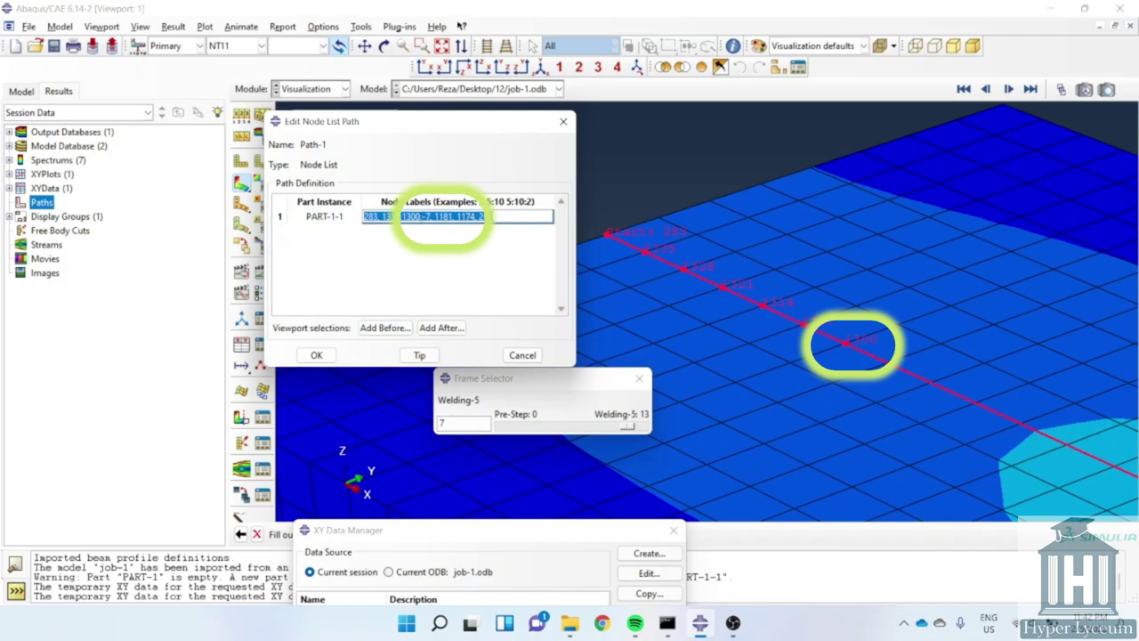
pyautogui.scroll(-2, 665, 254)
pyautogui.scroll(-2, 665, 252)
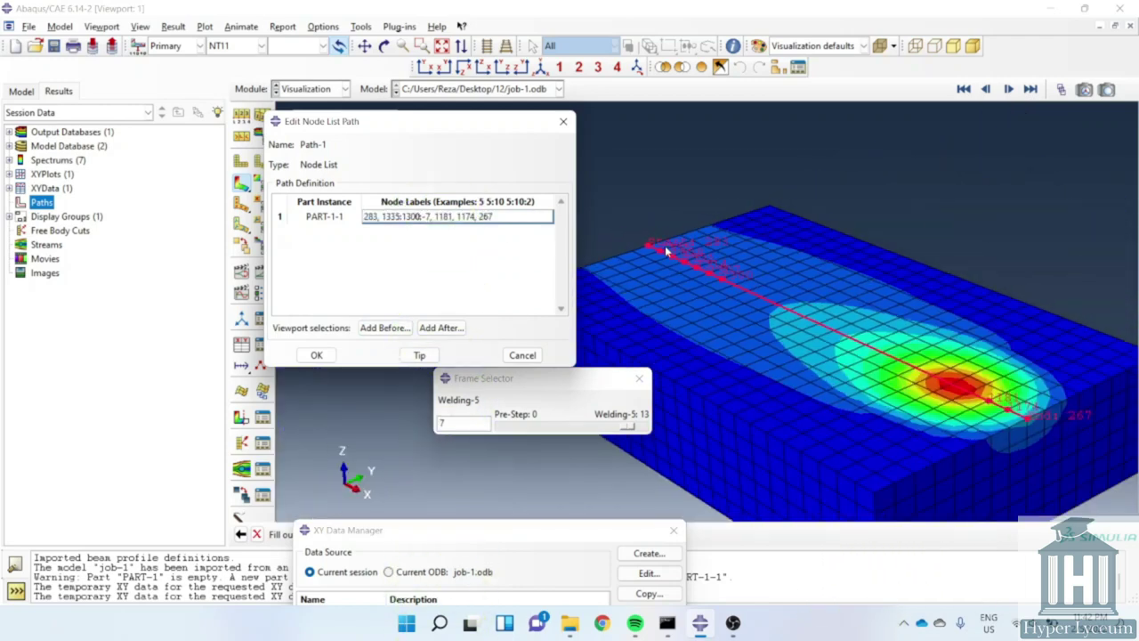
pyautogui.scroll(2, 925, 378)
pyautogui.scroll(2, 925, 378)
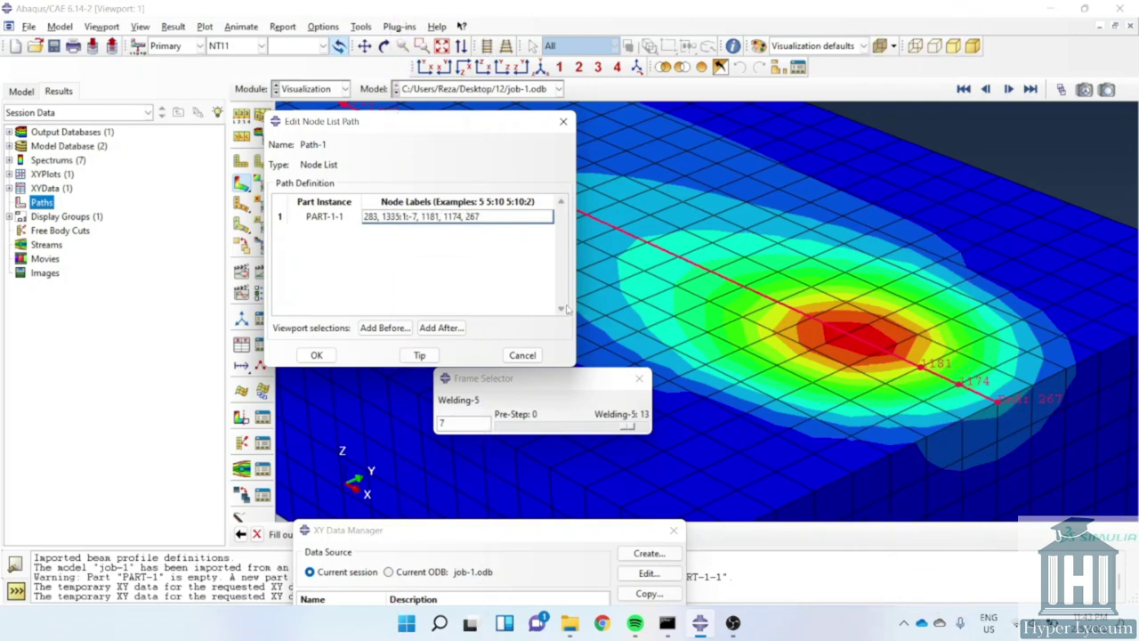
pyautogui.write('181')
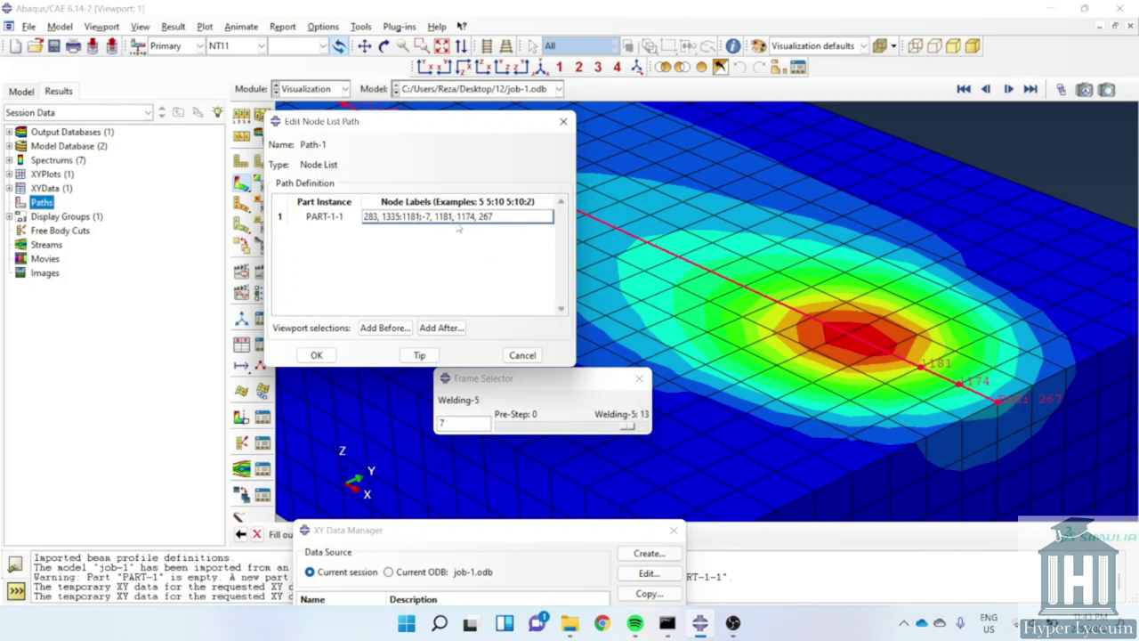
pyautogui.press('BackSpace')
pyautogui.press('BackSpace')
pyautogui.press('BackSpace')
pyautogui.press('BackSpace')
pyautogui.press('BackSpace')
pyautogui.press('BackSpace')
pyautogui.press('BackSpace')
pyautogui.press('BackSpace')
pyautogui.press('Return')
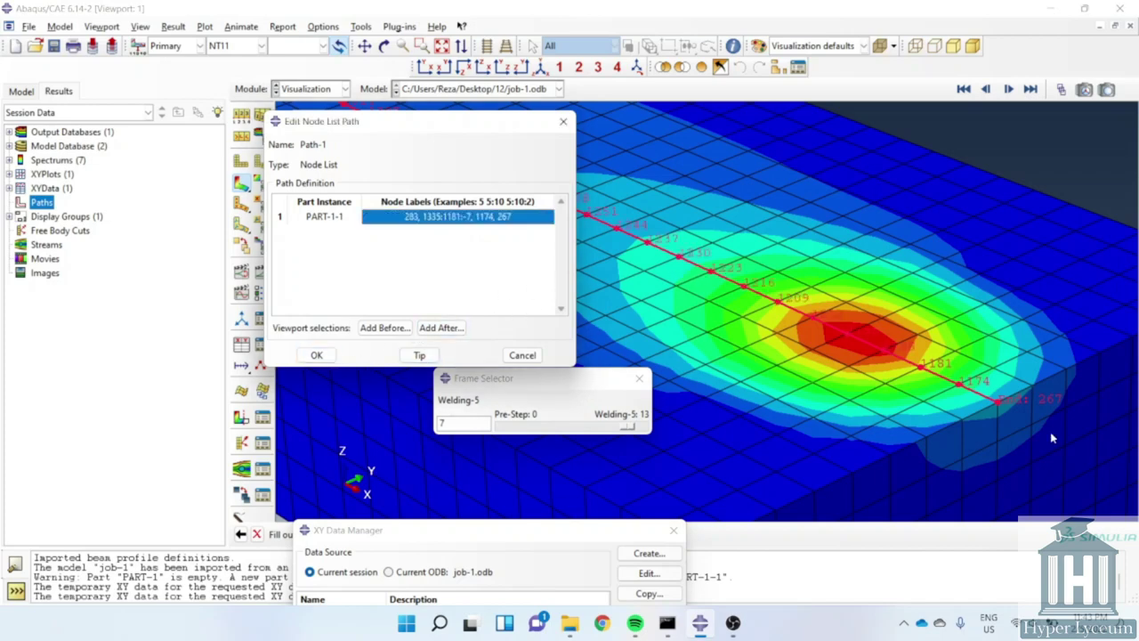
pyautogui.scroll(-2, 1051, 438)
pyautogui.scroll(-2, 936, 378)
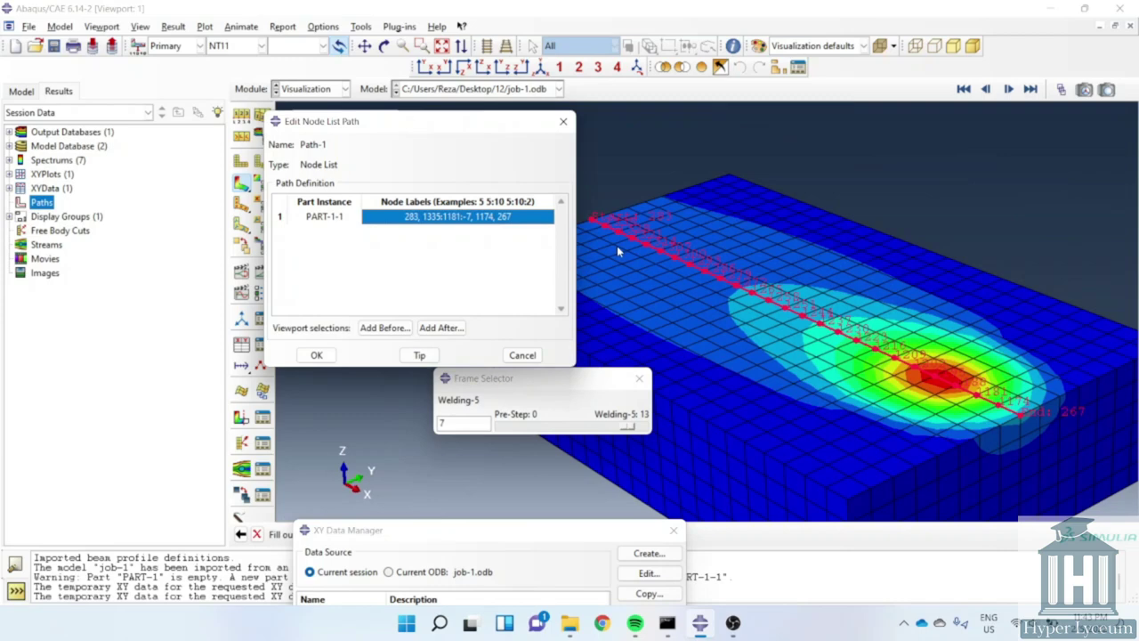
pyautogui.click(316, 355)
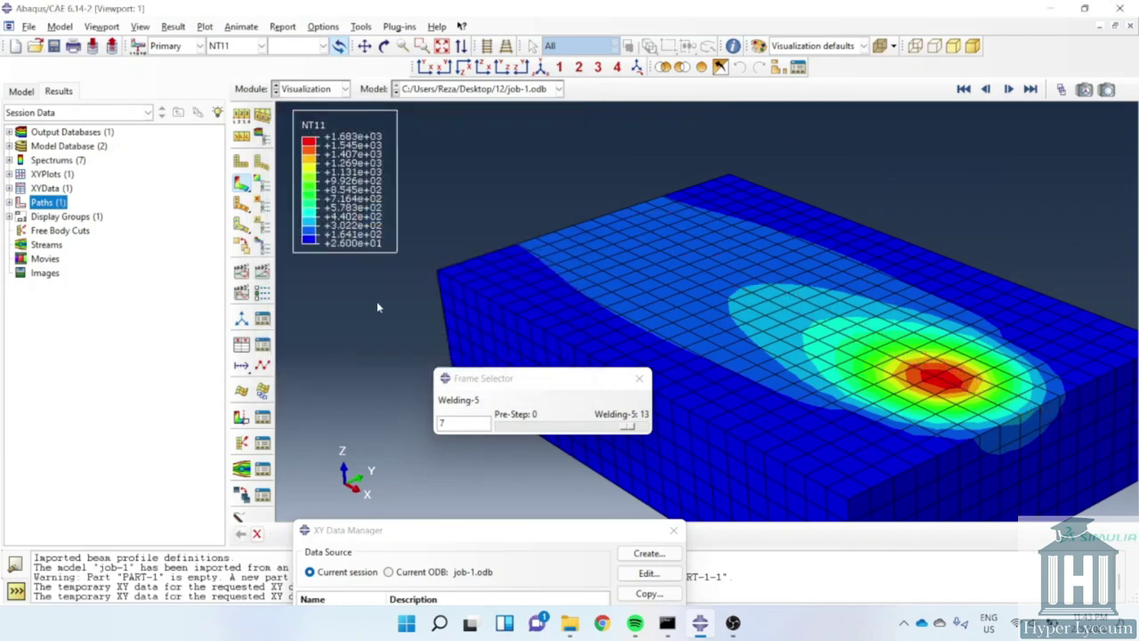
# - Create new XY data with Path-1 as the source
pyautogui.click(241, 349)
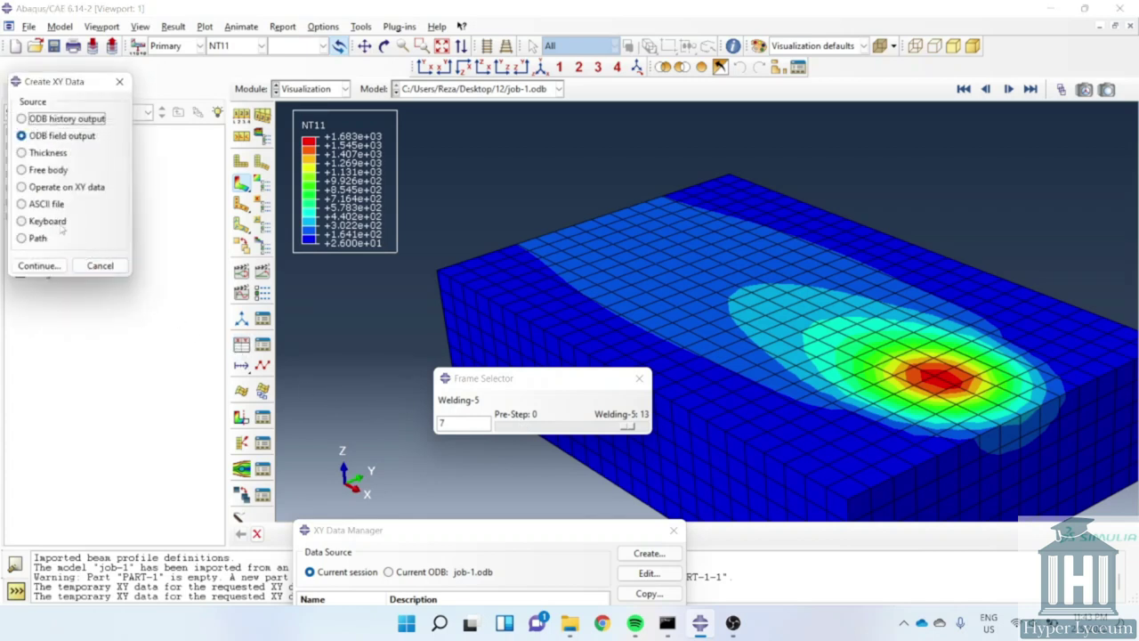
pyautogui.click(32, 240)
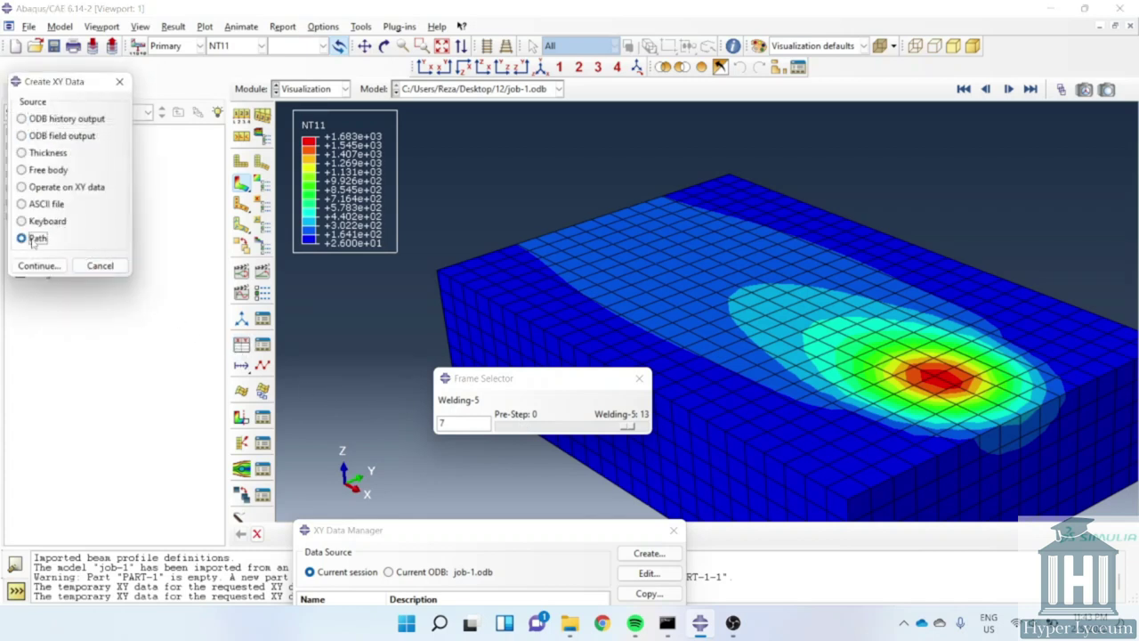
pyautogui.click(41, 266)
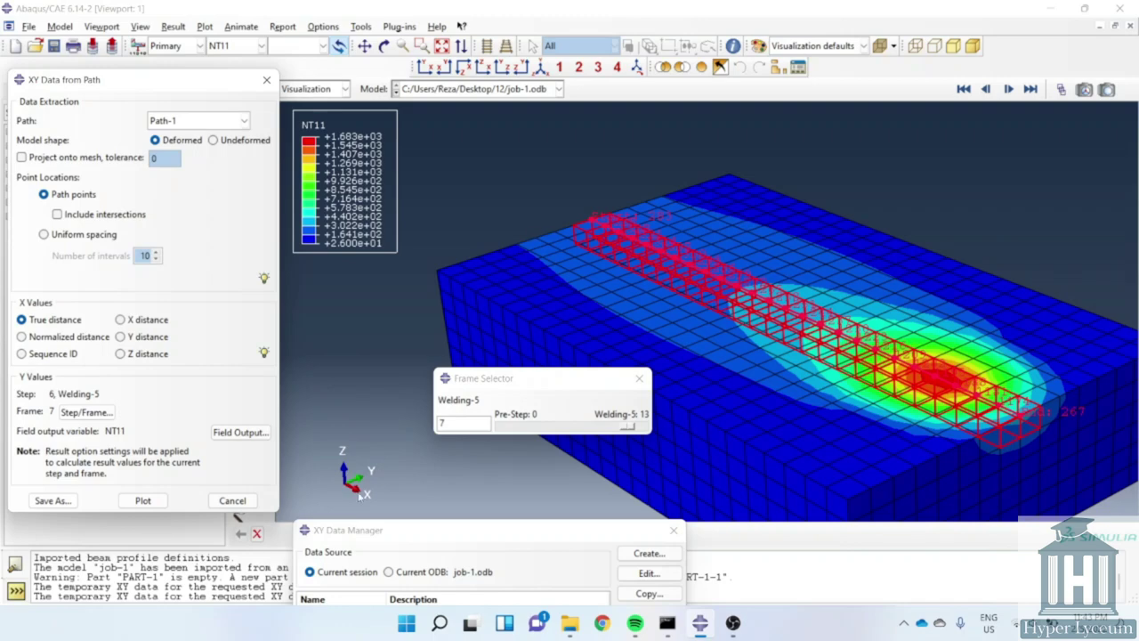
# - Use X distance along Path-1, keeping step Welding-5 frame 7 and NT11 output
pyautogui.click(121, 320)
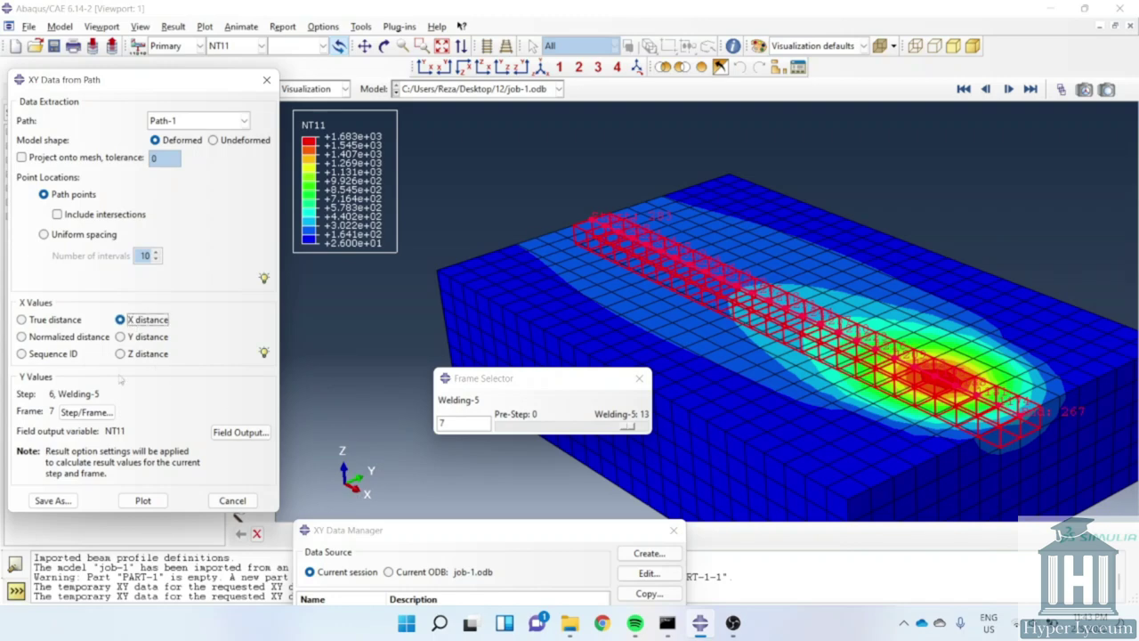
pyautogui.click(85, 413)
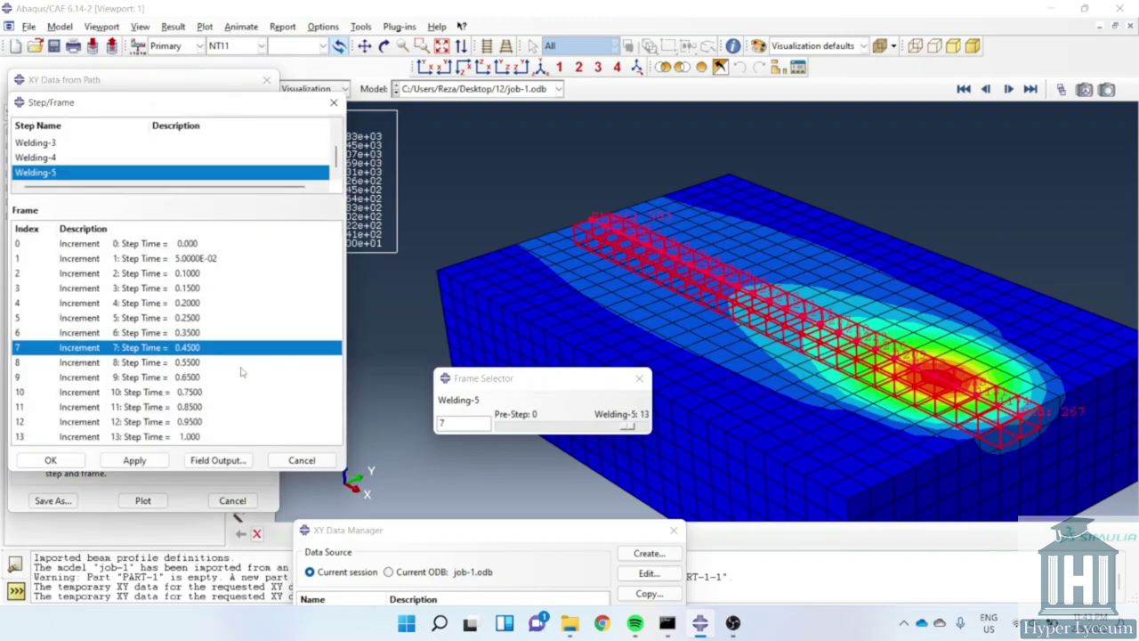
pyautogui.click(298, 460)
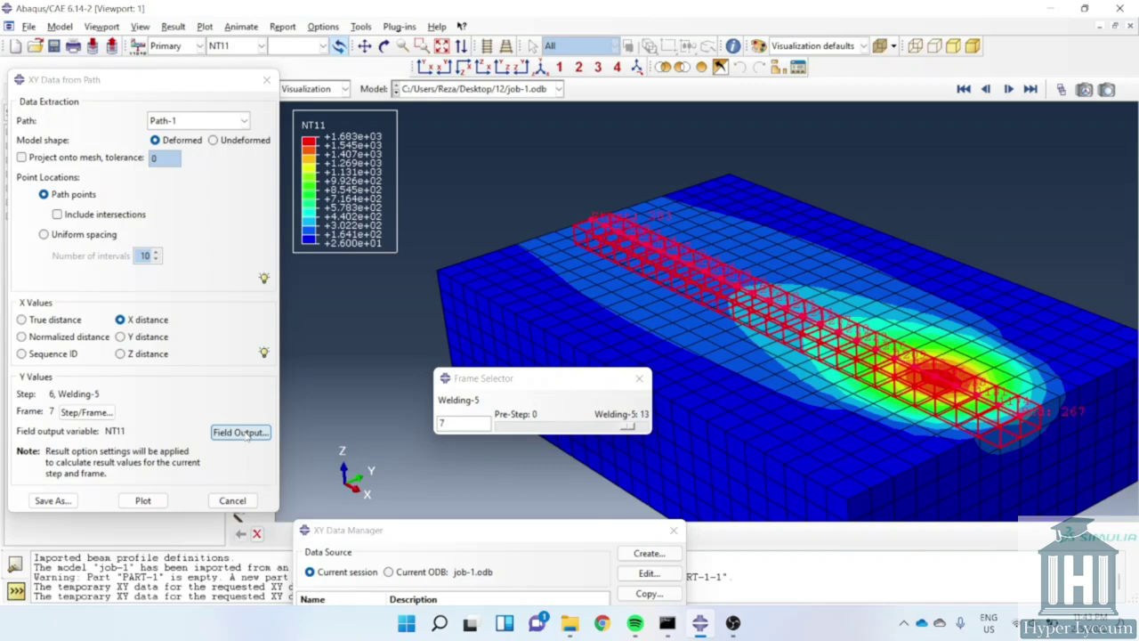
pyautogui.click(247, 433)
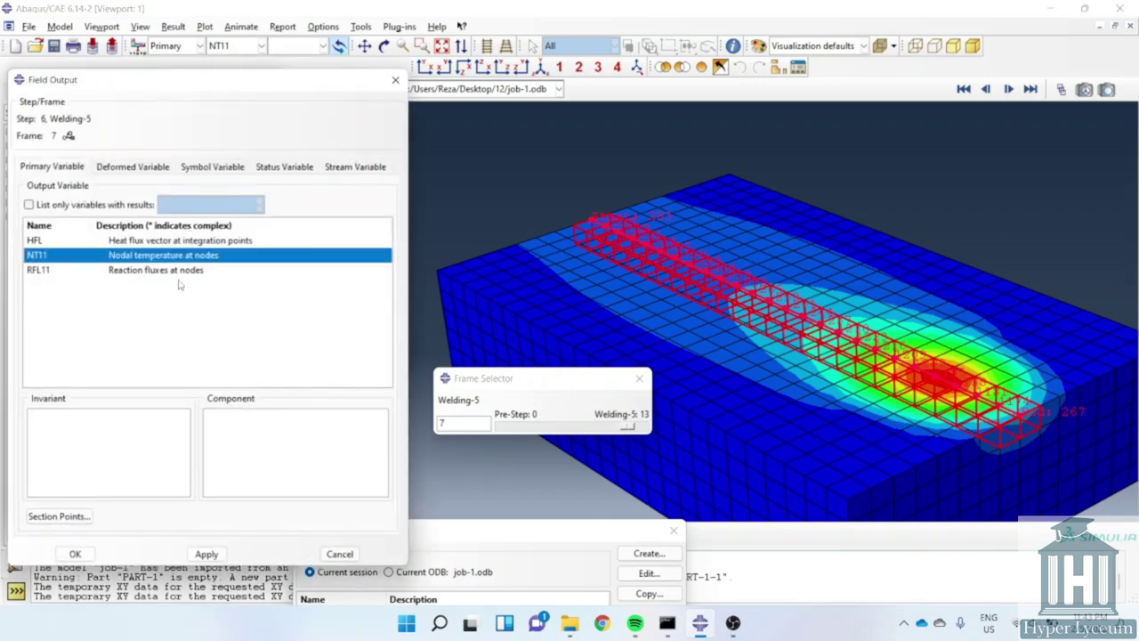
pyautogui.click(389, 86)
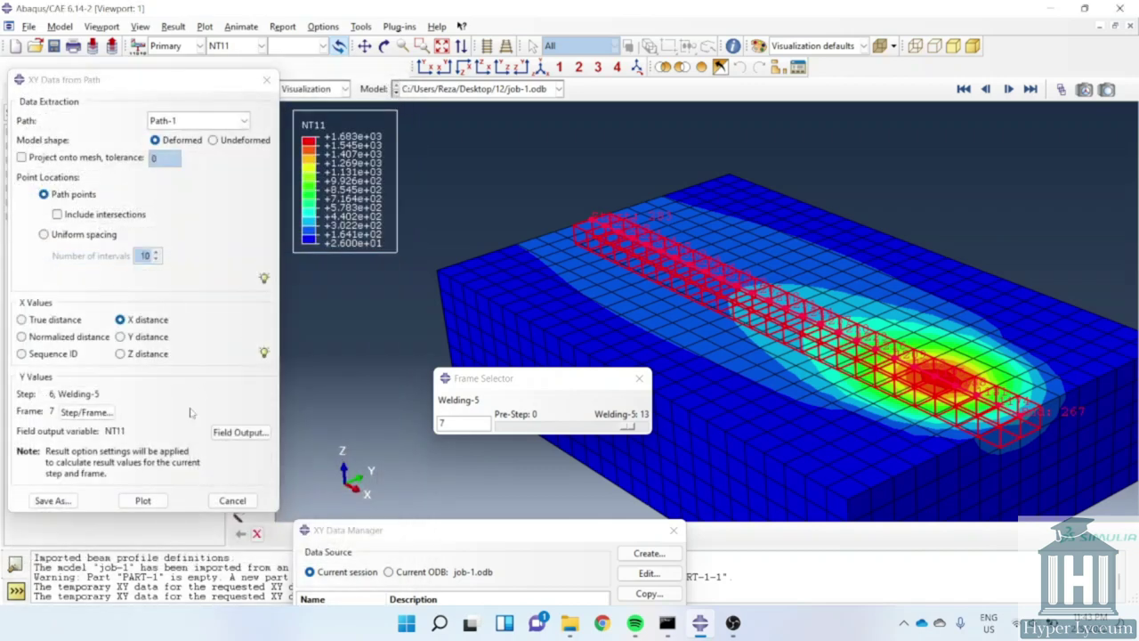
# - Plot NT11 temperature versus X distance along Path-1 and move the Frame Selector off the plot
pyautogui.click(144, 500)
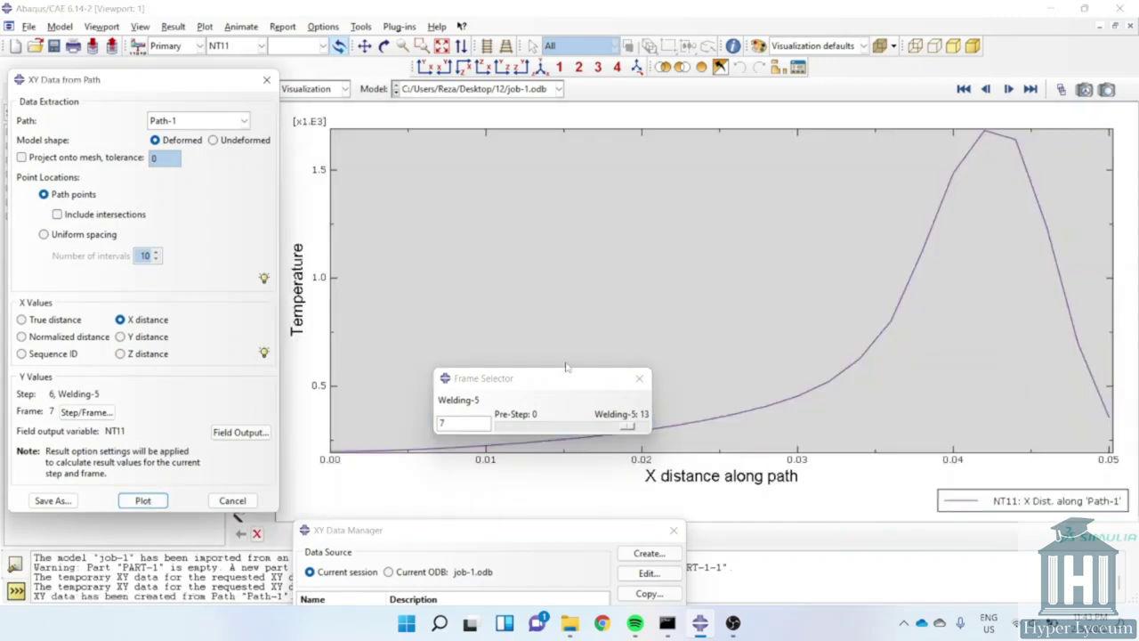
pyautogui.moveTo(569, 379); pyautogui.dragTo(655, 553)
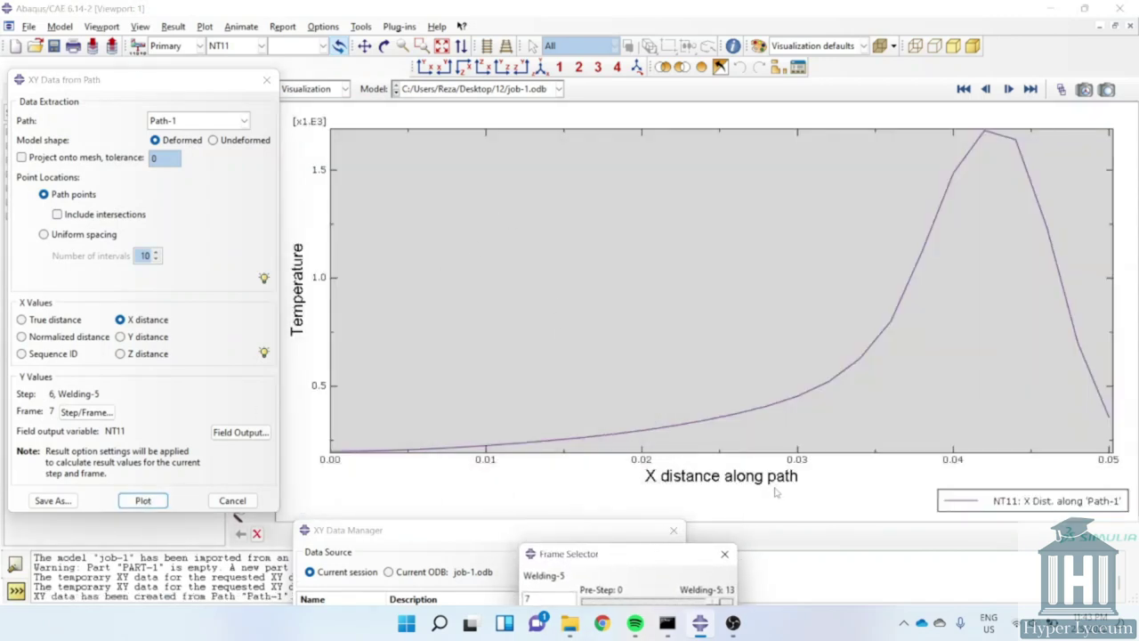